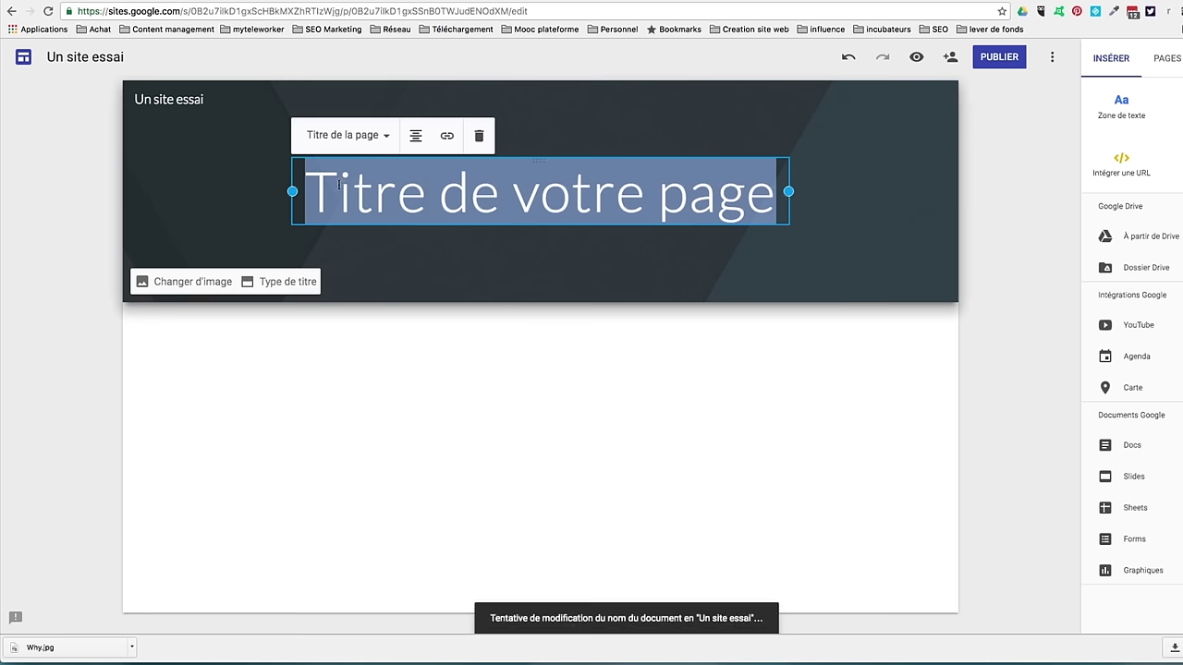
# Step: Retitle the page 'Un essai' and use the blue abstract gallery picture as the header background
pyautogui.write('Un essai')
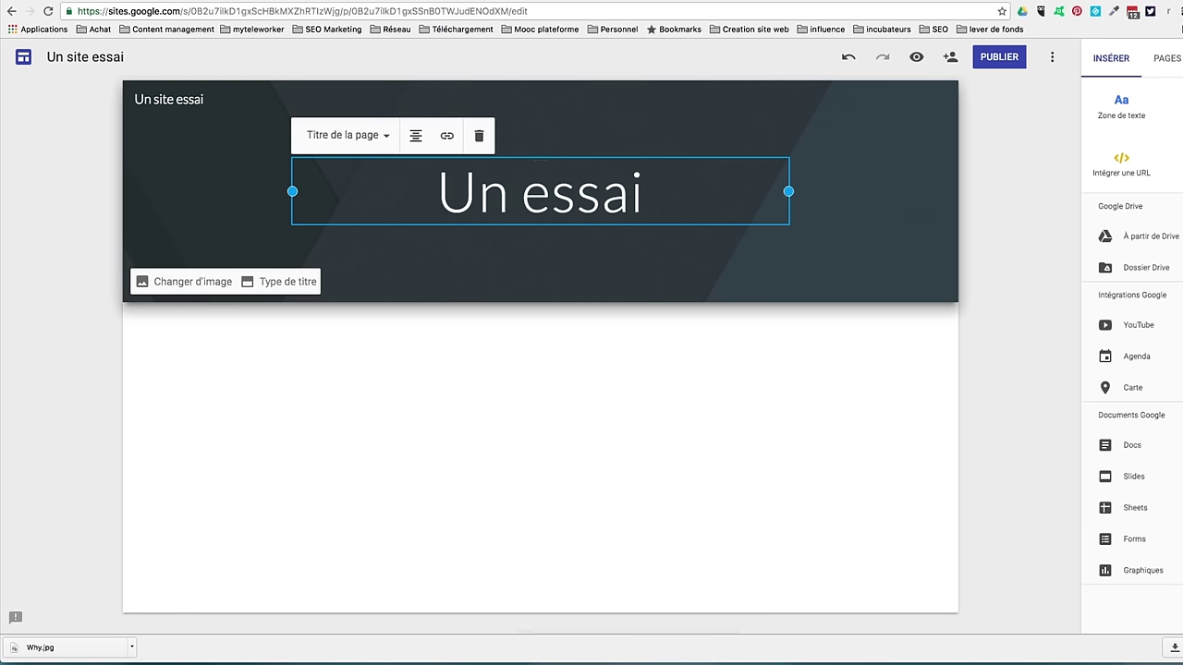
pyautogui.click(153, 285)
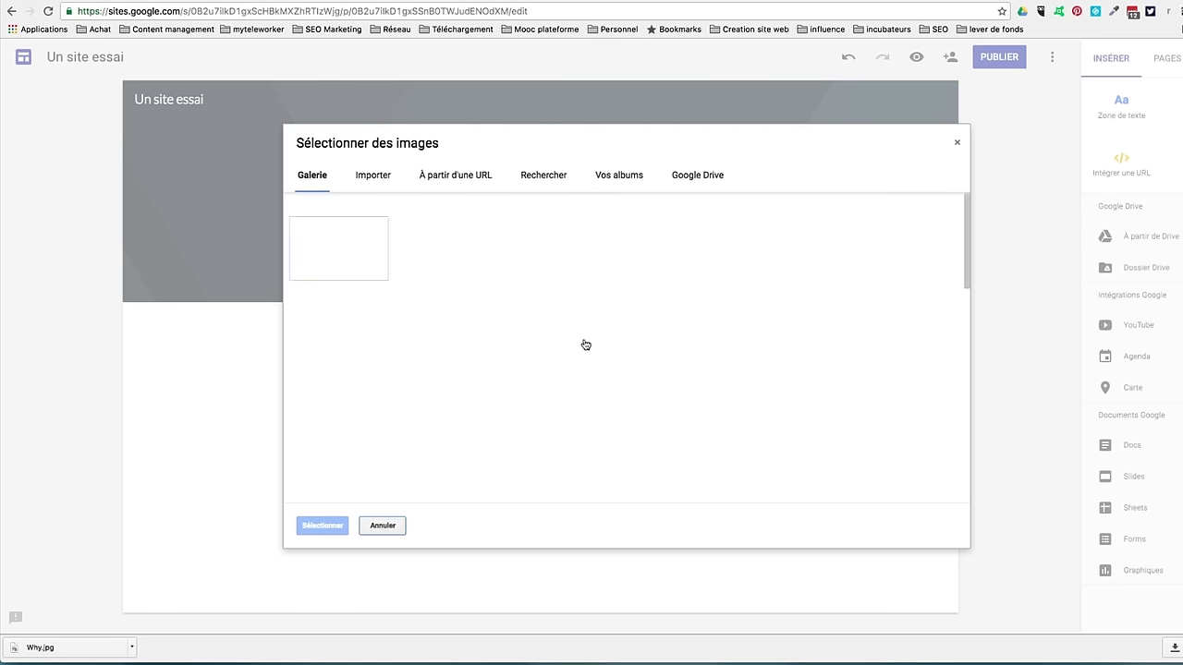
pyautogui.scroll(-2, 584, 340)
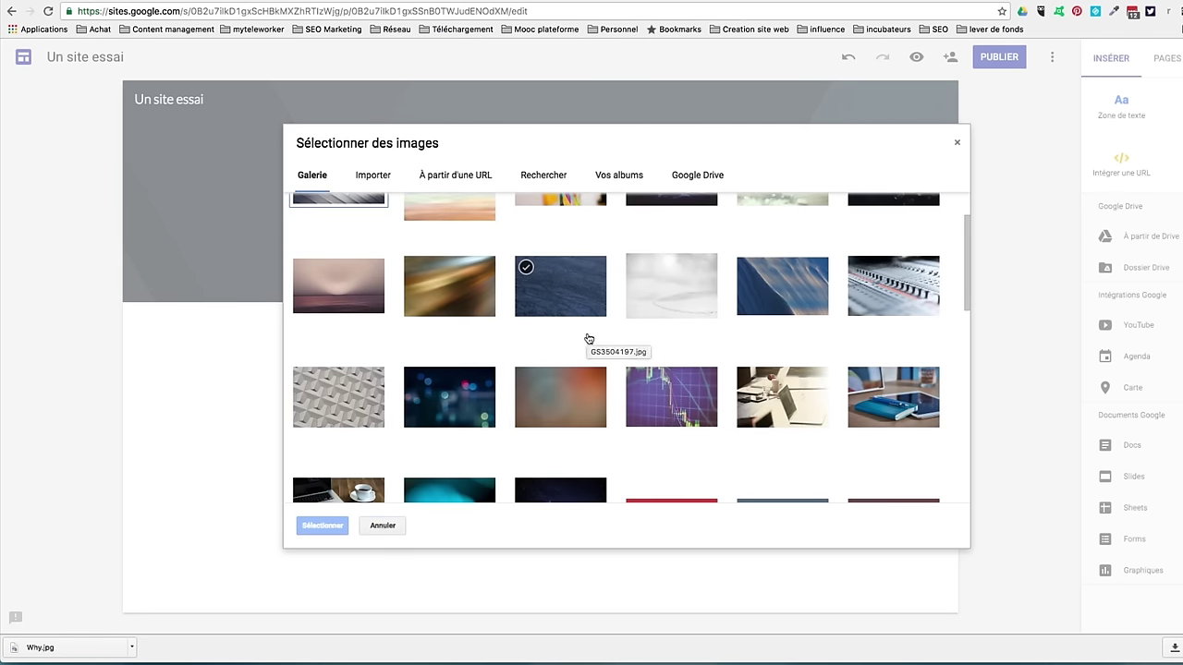
pyautogui.click(786, 300)
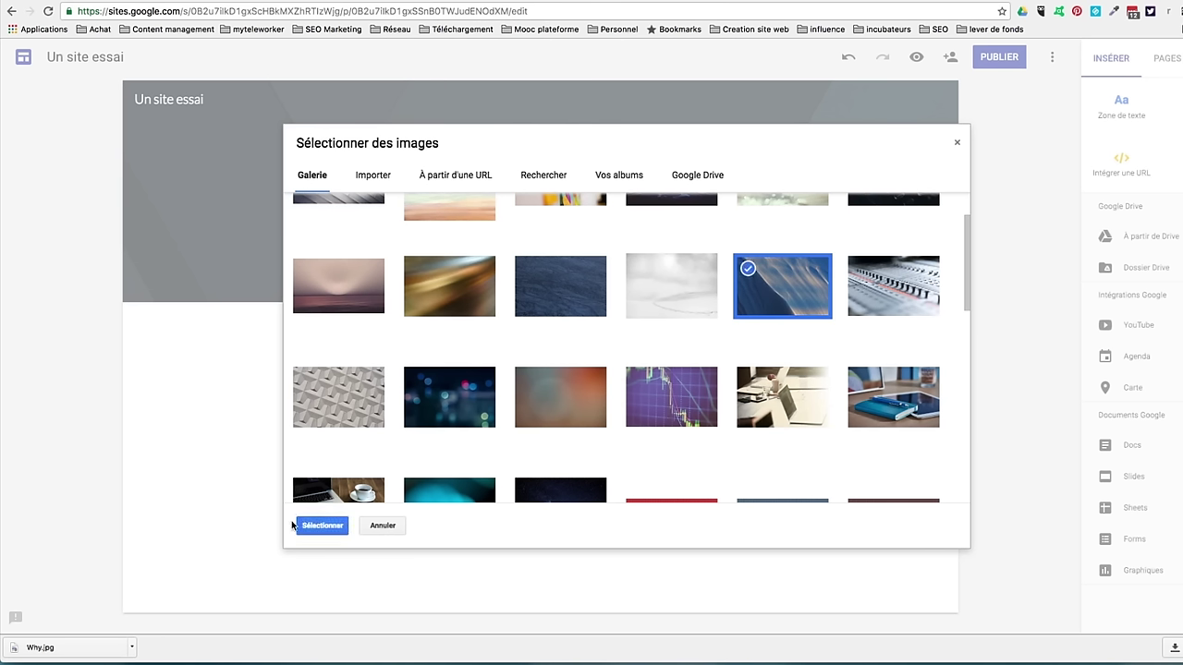
pyautogui.click(323, 526)
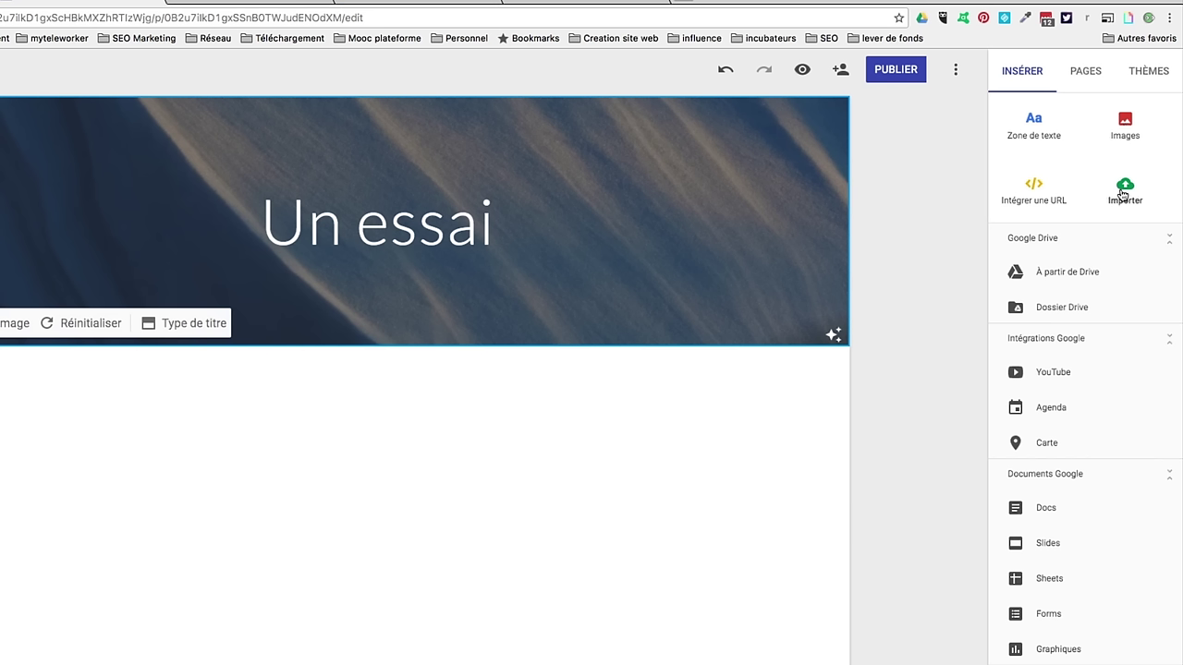
# Step: Add a text box below the header, justified and bold, in the Titre de la page style
pyautogui.click(1031, 125)
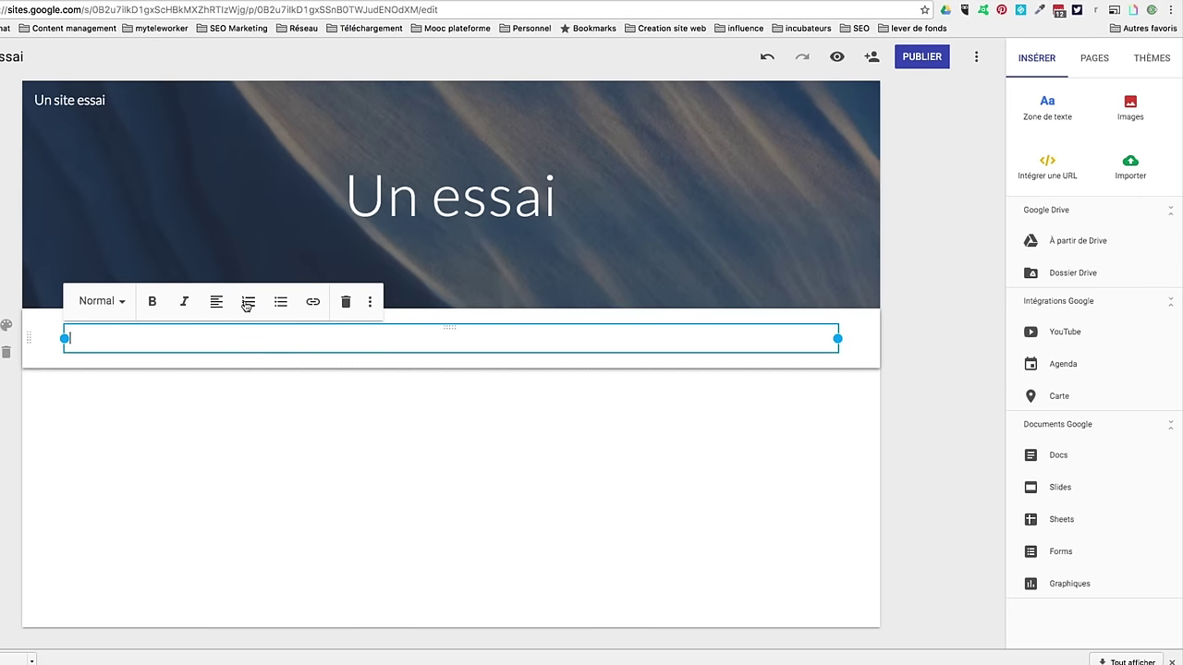
pyautogui.click(216, 305)
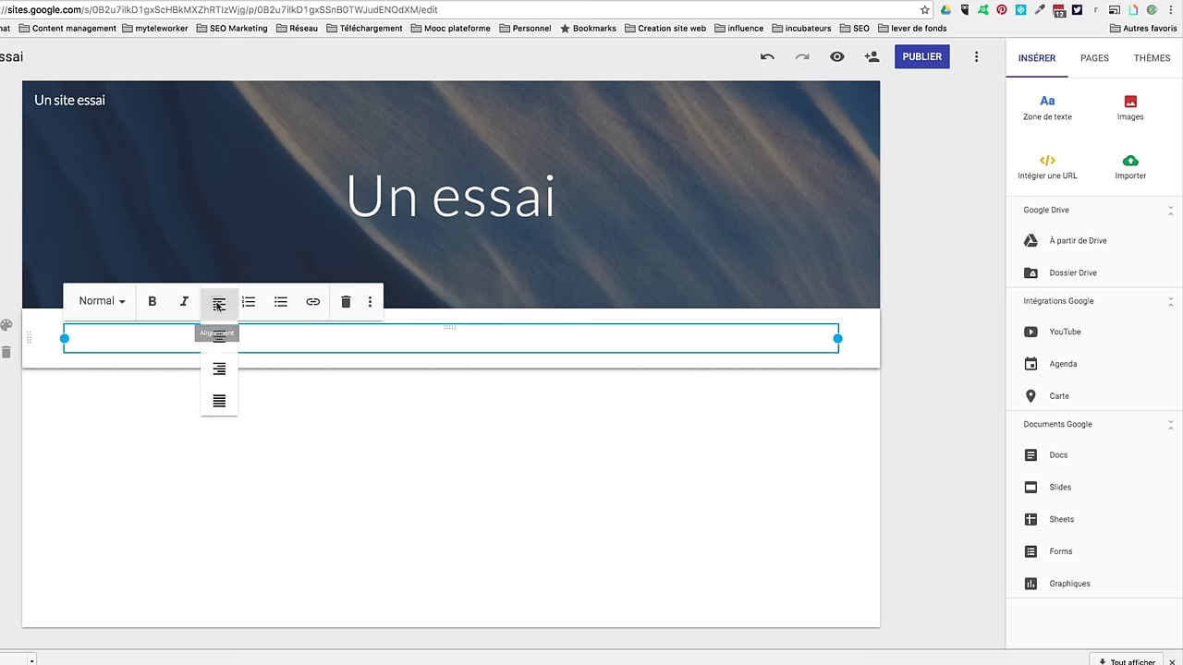
pyautogui.click(220, 400)
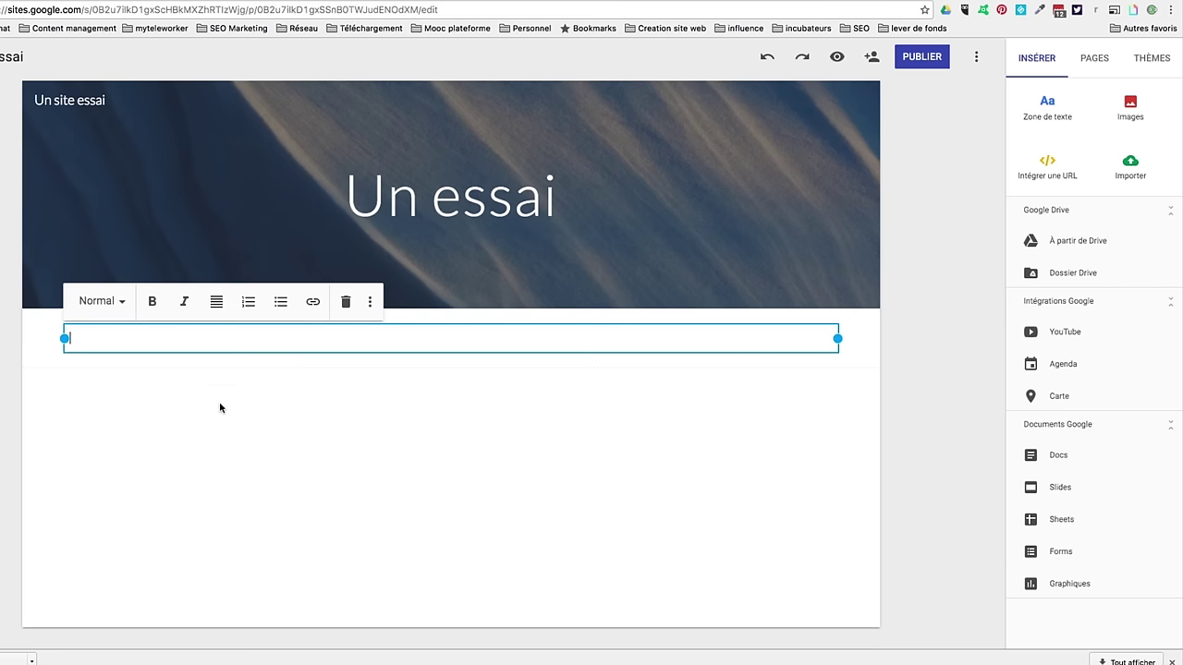
pyautogui.click(152, 303)
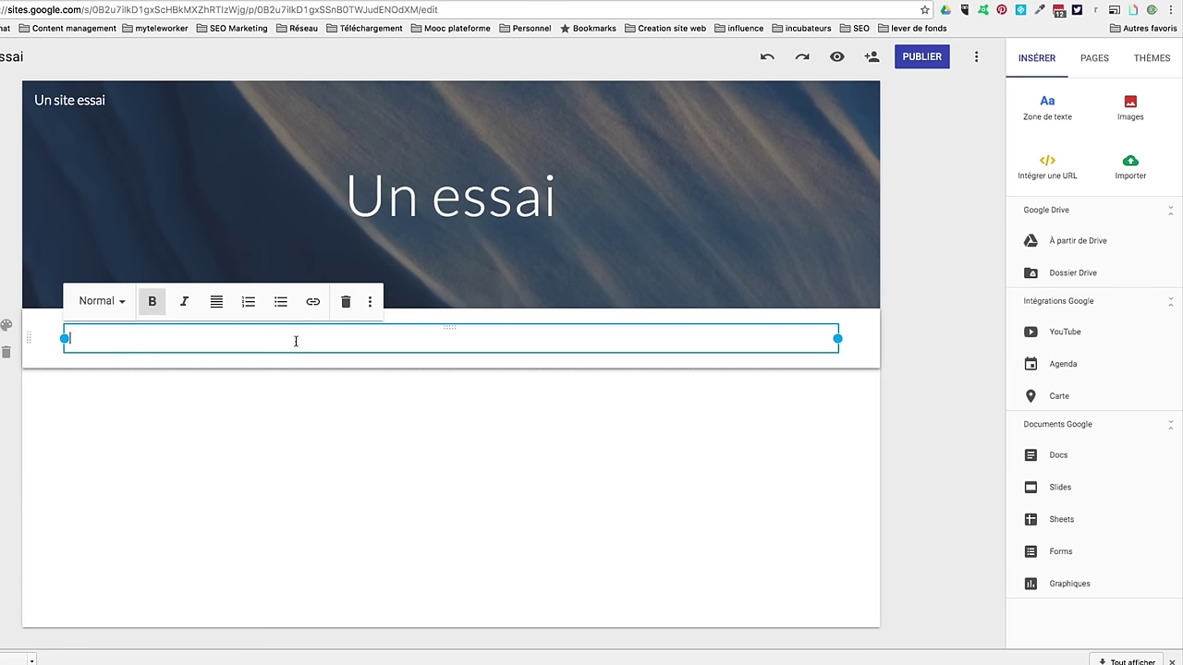
pyautogui.click(122, 303)
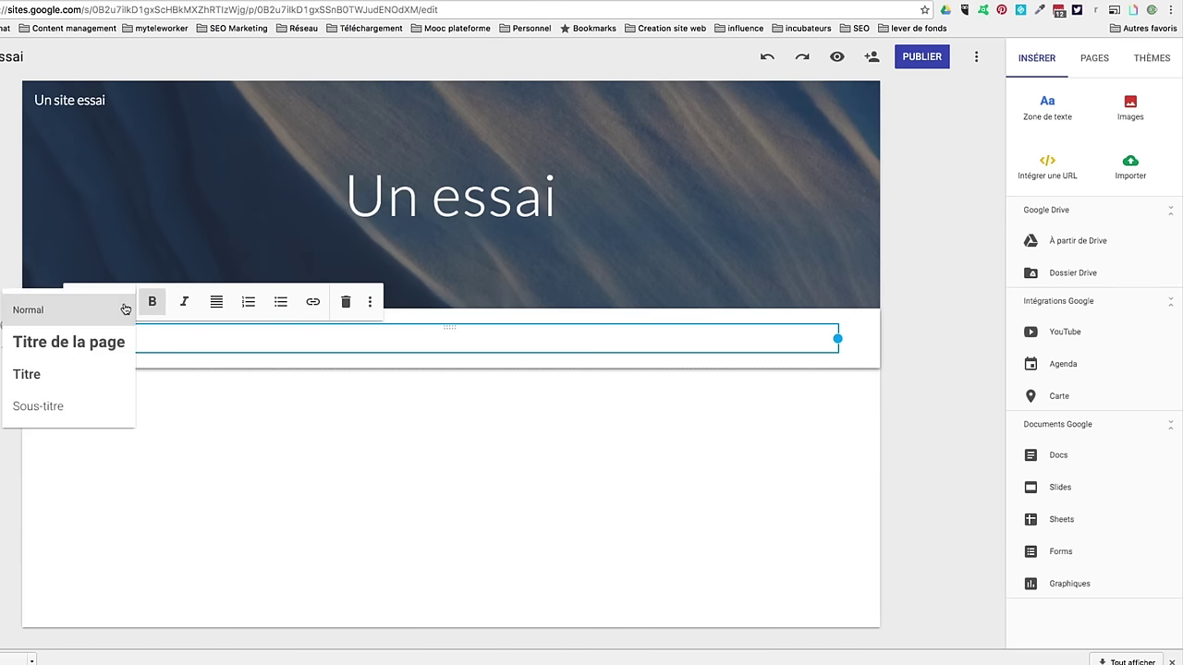
pyautogui.click(84, 346)
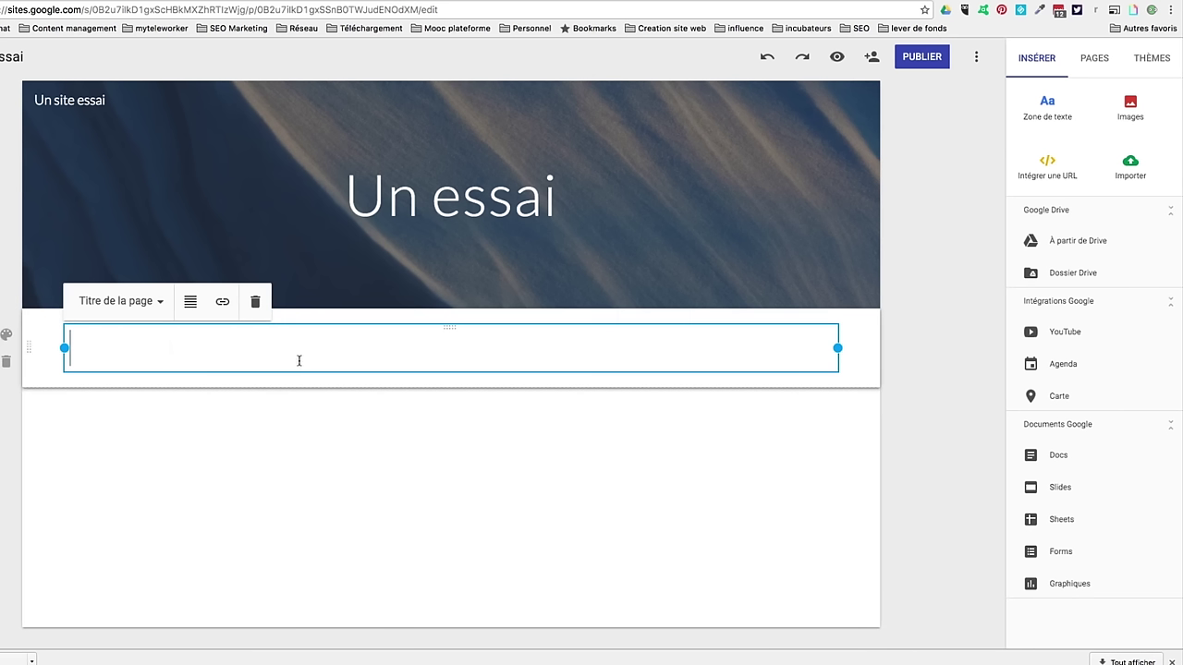
# Step: Enter 'Ceci est un site essai', fix the 'Cecui' typo, and centre the line
pyautogui.write('Cecui est un site essai')
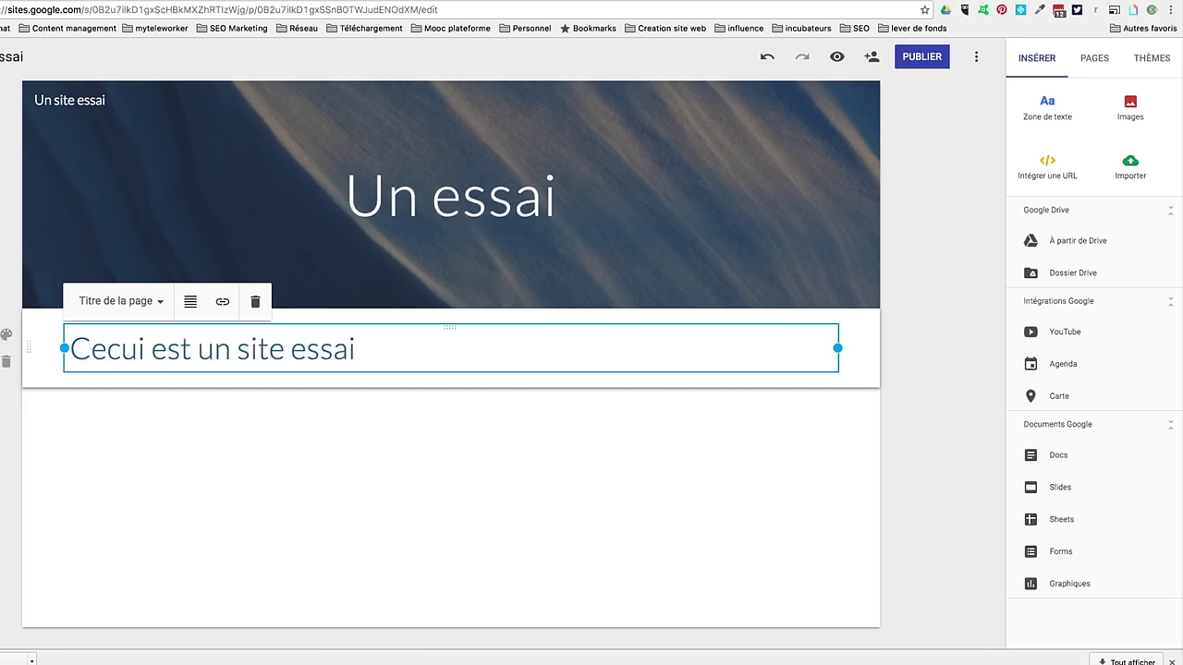
pyautogui.click(134, 352)
pyautogui.press('BackSpace')
pyautogui.moveTo(348, 347); pyautogui.dragTo(27, 361)
pyautogui.click(190, 305)
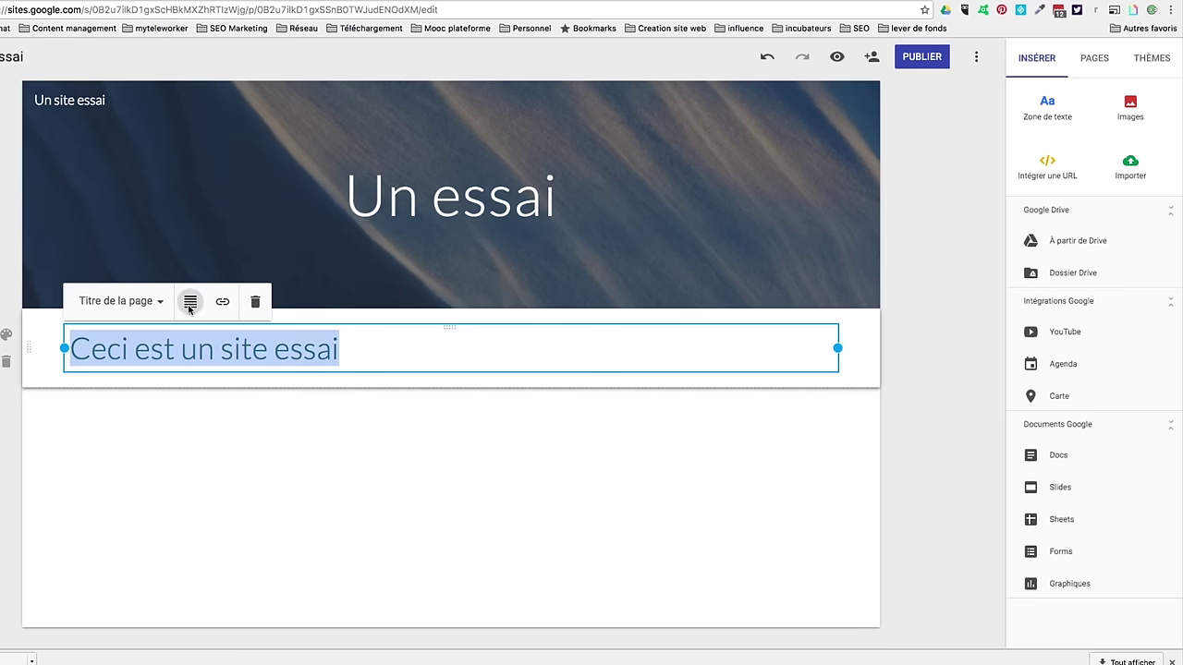
pyautogui.click(189, 338)
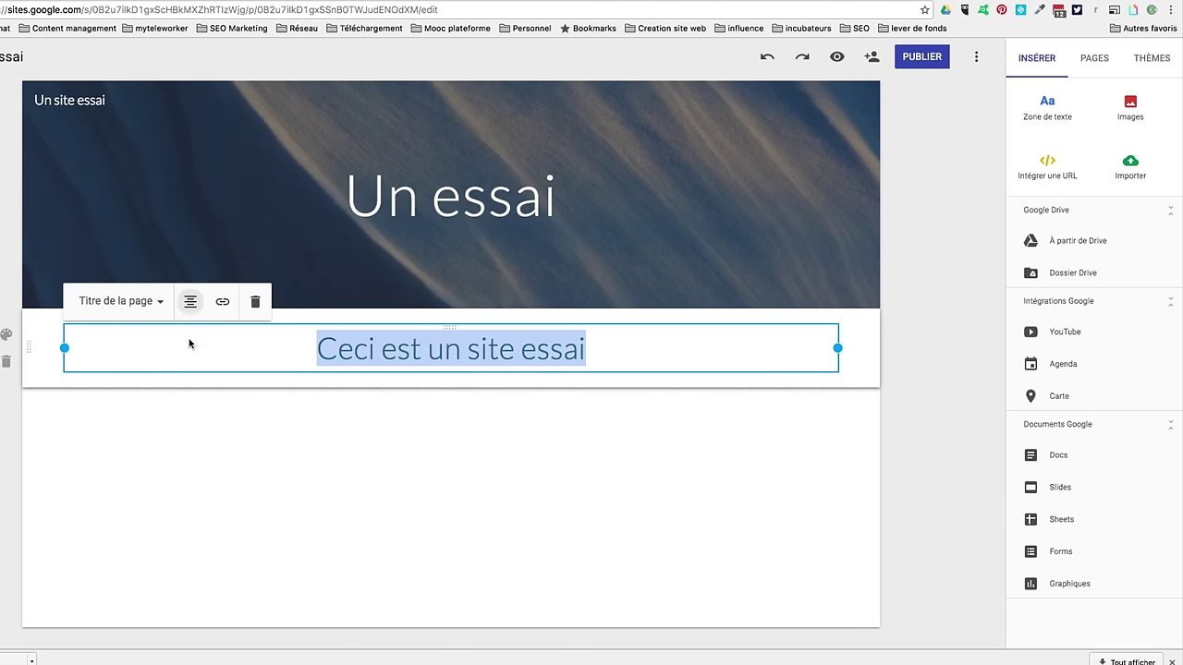
pyautogui.click(400, 446)
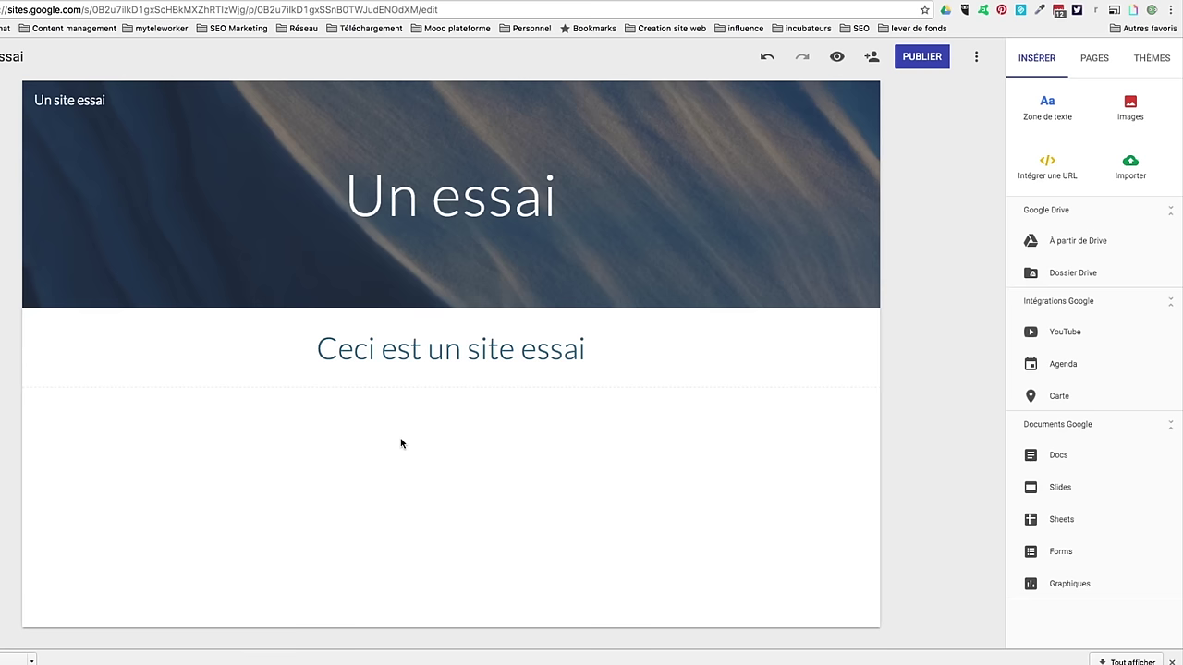
pyautogui.click(1131, 108)
# Step: Insert the first photo from Vos albums > Photos du profil into a new section
pyautogui.click(1121, 109)
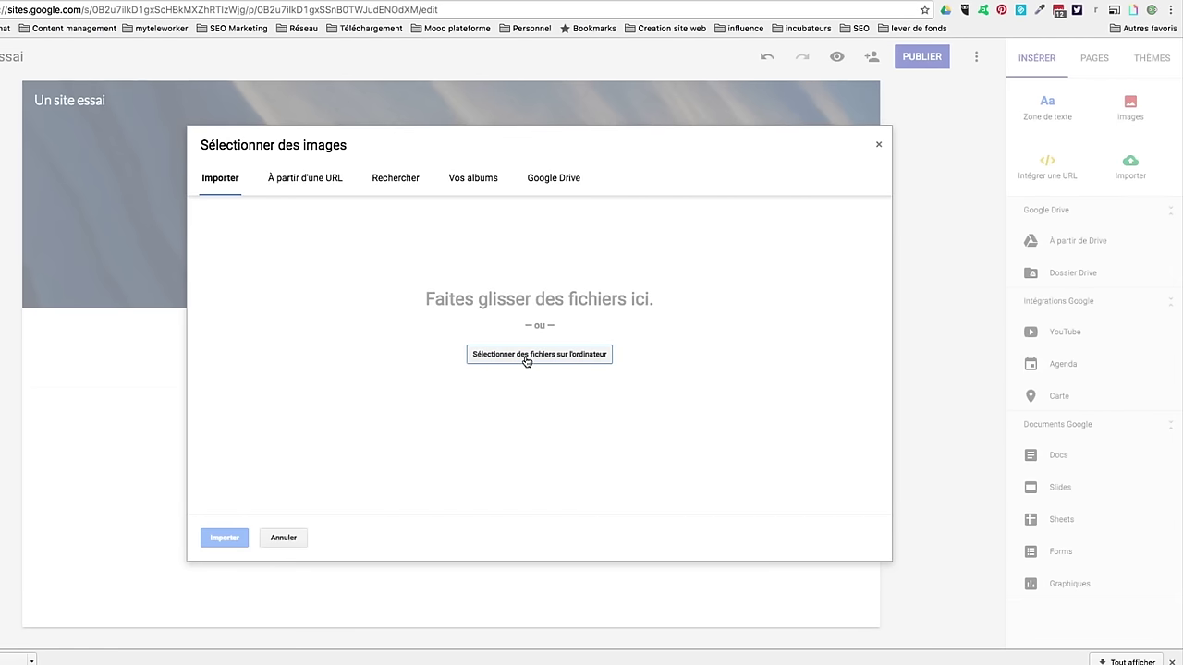
pyautogui.click(473, 179)
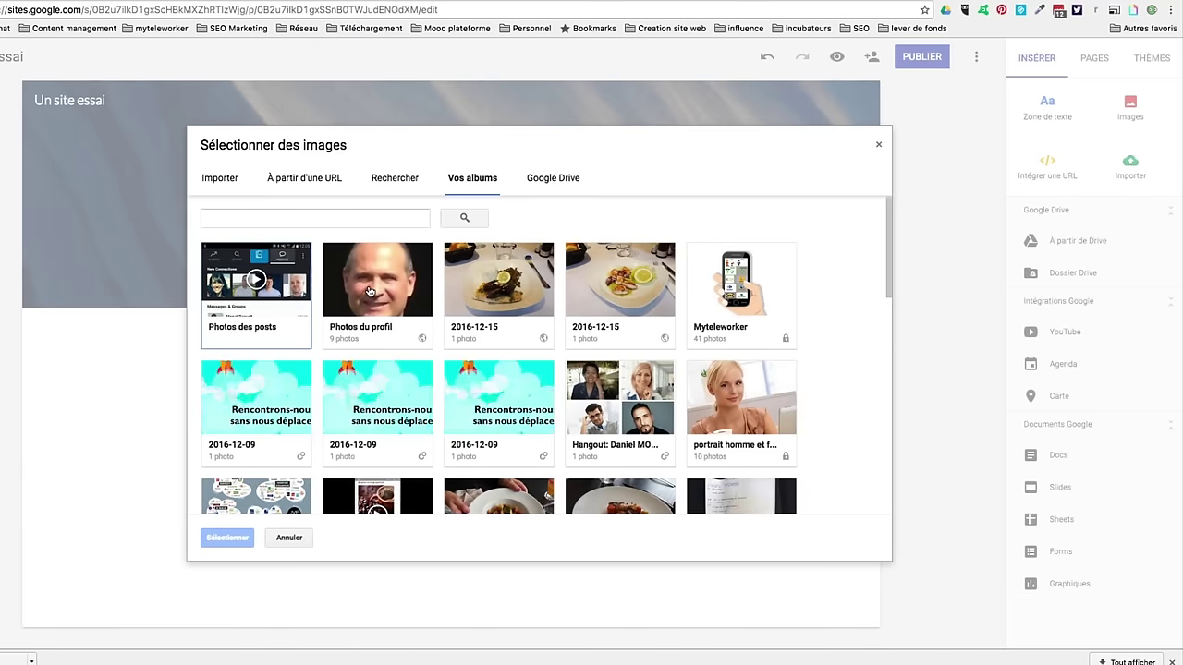
pyautogui.click(377, 294)
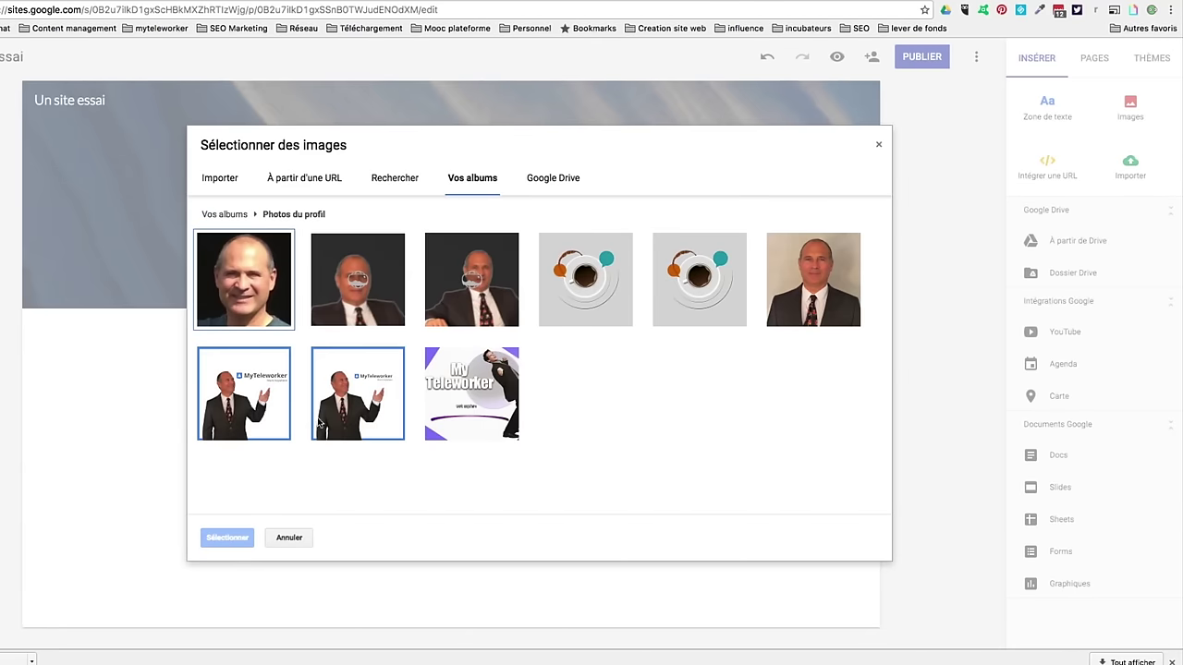
pyautogui.click(239, 284)
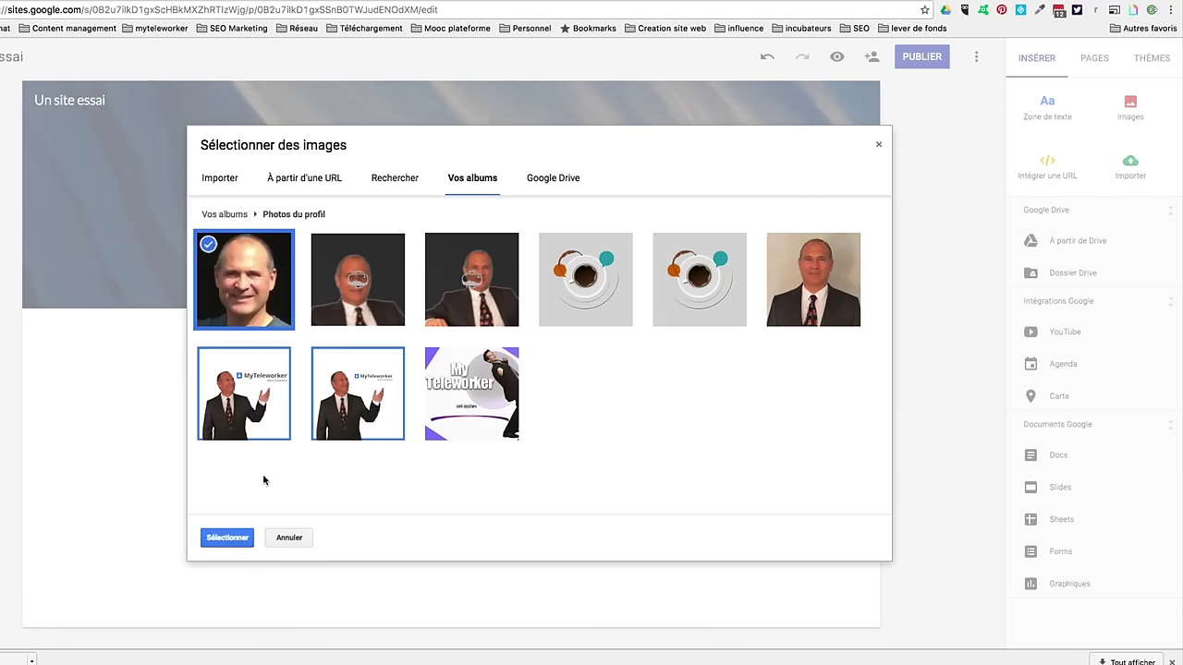
pyautogui.click(226, 538)
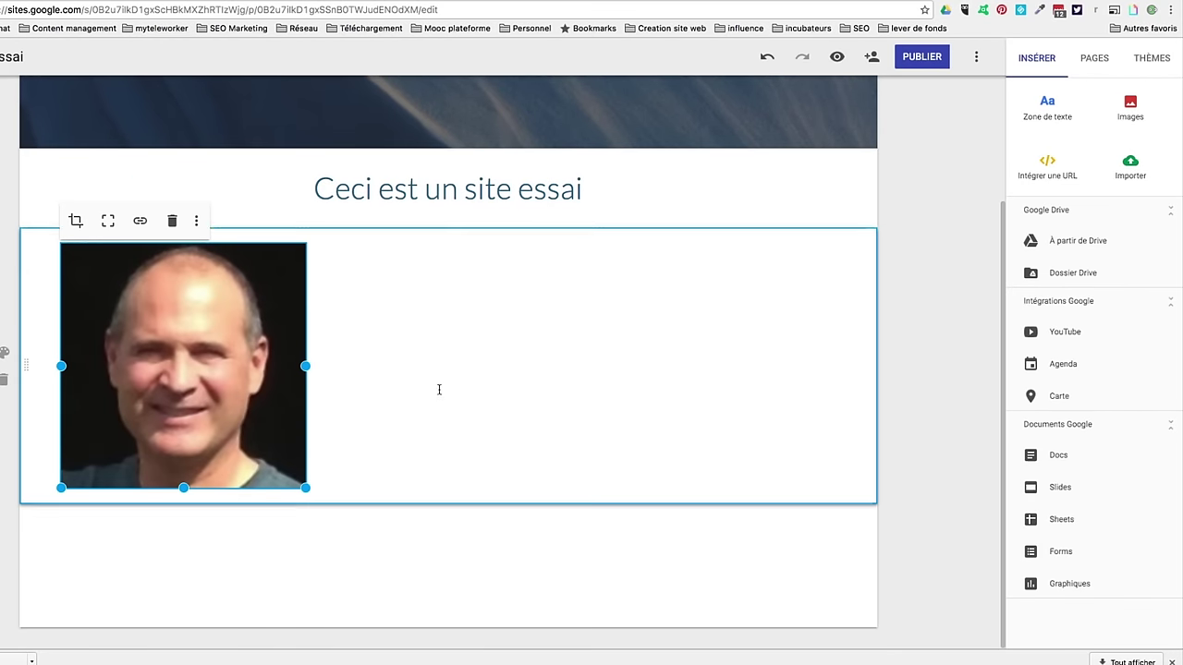
pyautogui.click(499, 384)
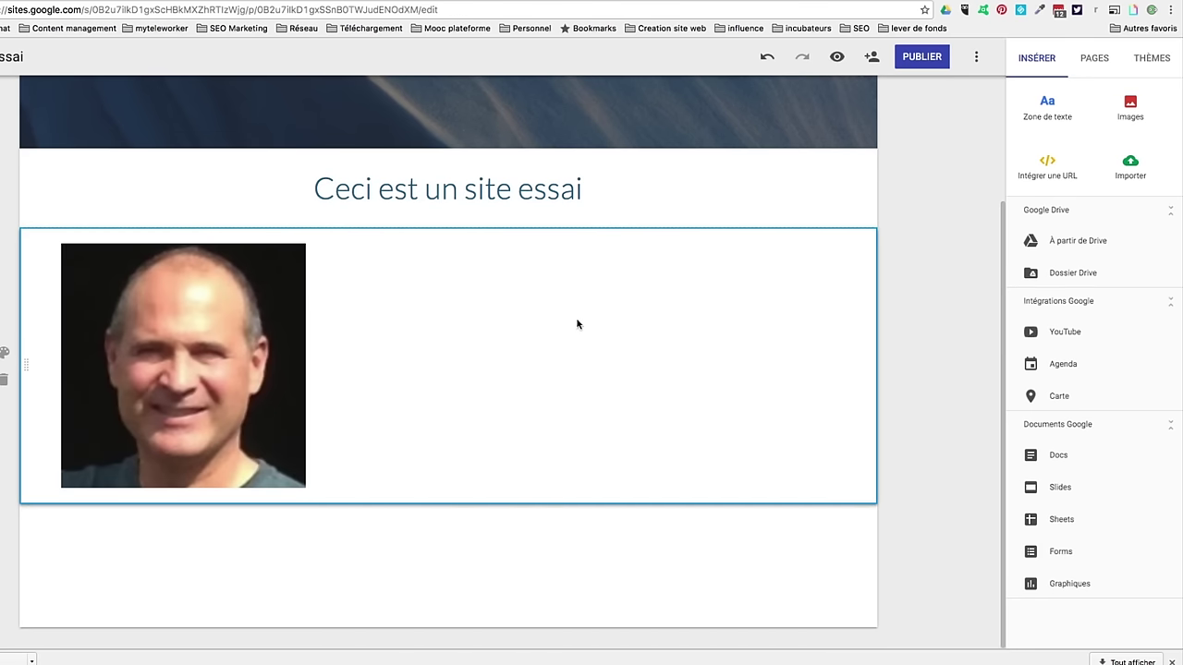
pyautogui.doubleClick(496, 322)
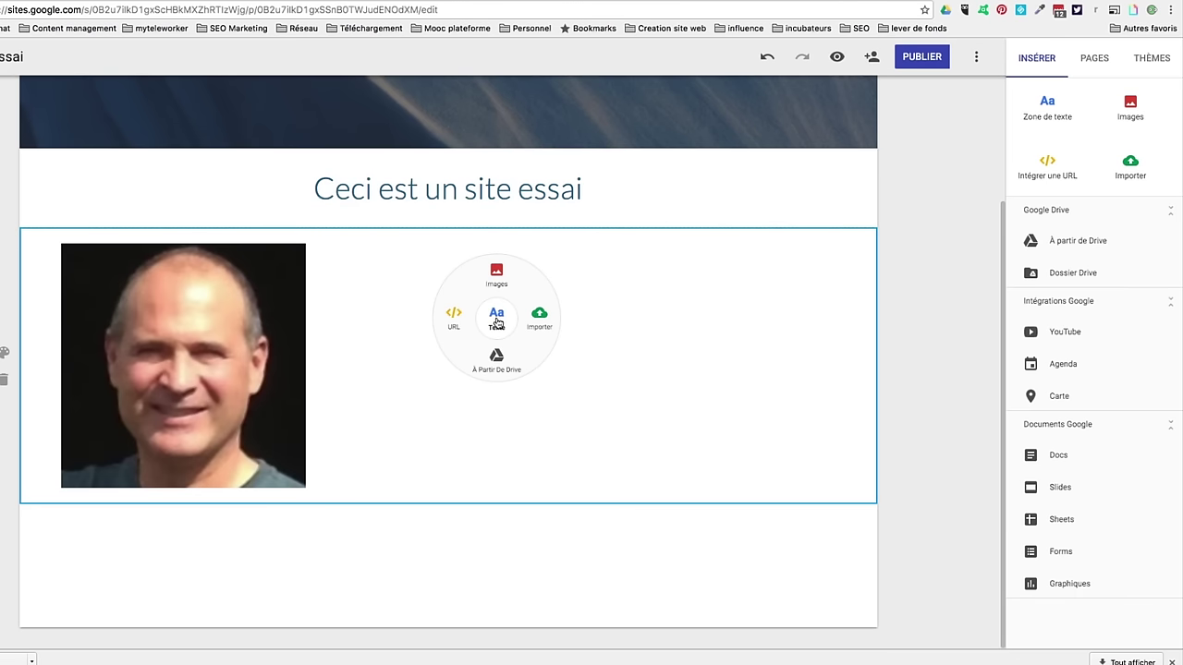
# Step: Add a text box with the author's name and position it beside the photo
pyautogui.click(497, 321)
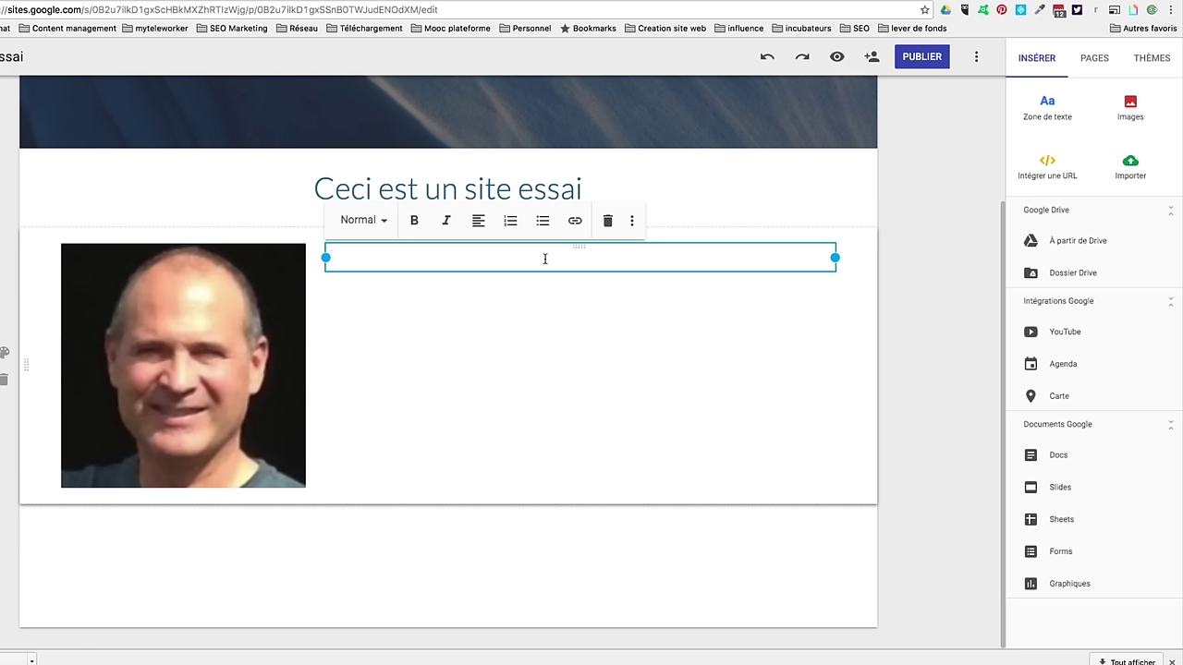
pyautogui.write('Daniel de MyTeleworker')
pyautogui.click(799, 286)
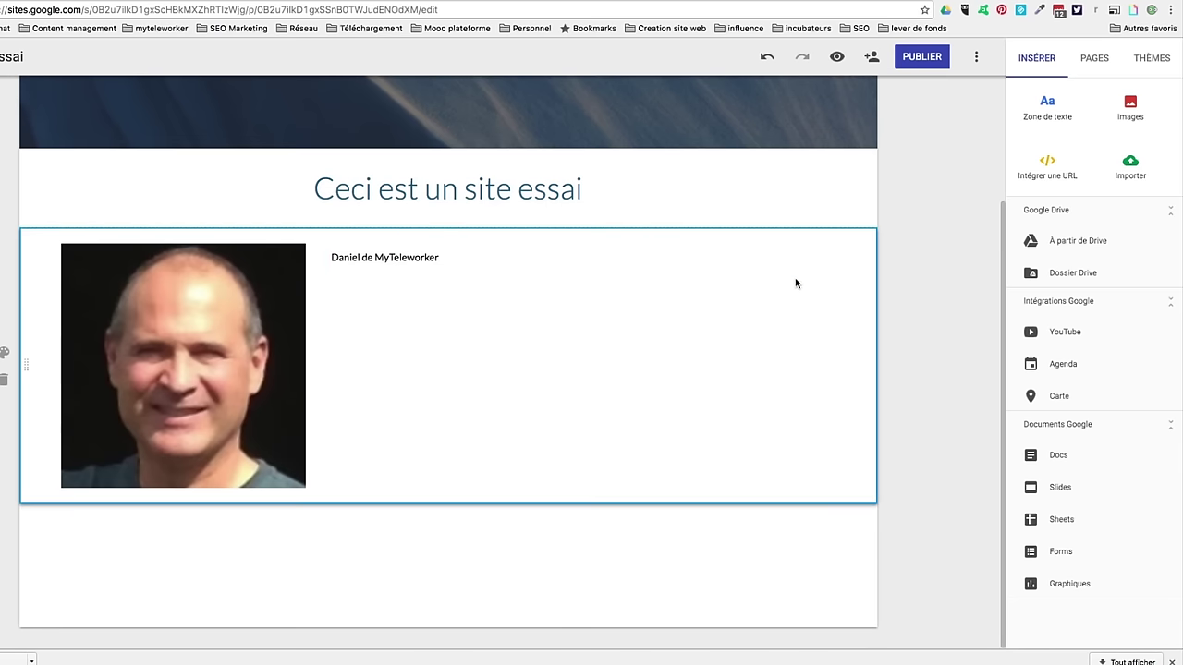
pyautogui.click(680, 261)
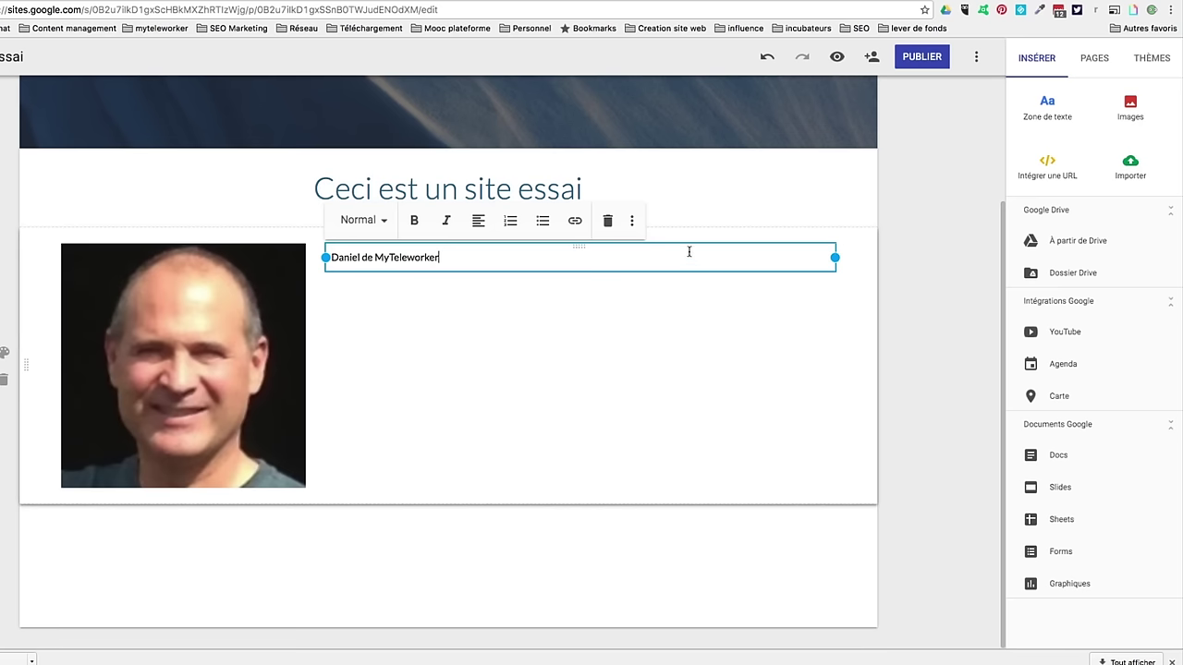
pyautogui.moveTo(689, 246); pyautogui.dragTo(699, 294)
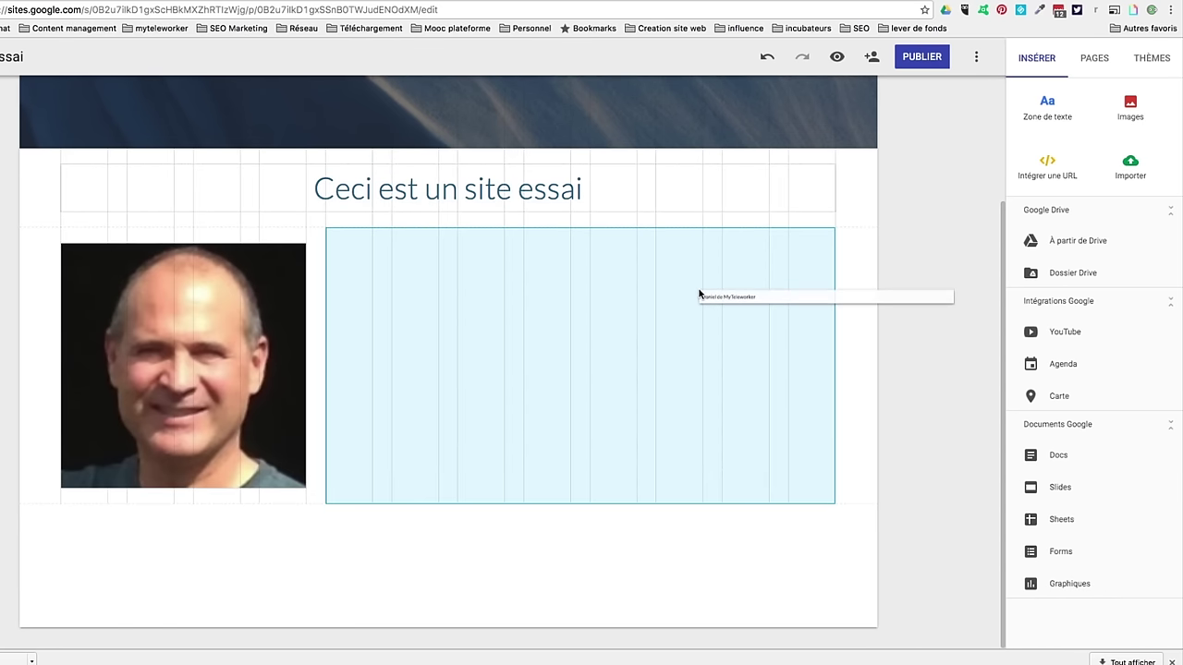
pyautogui.moveTo(698, 294); pyautogui.dragTo(675, 292)
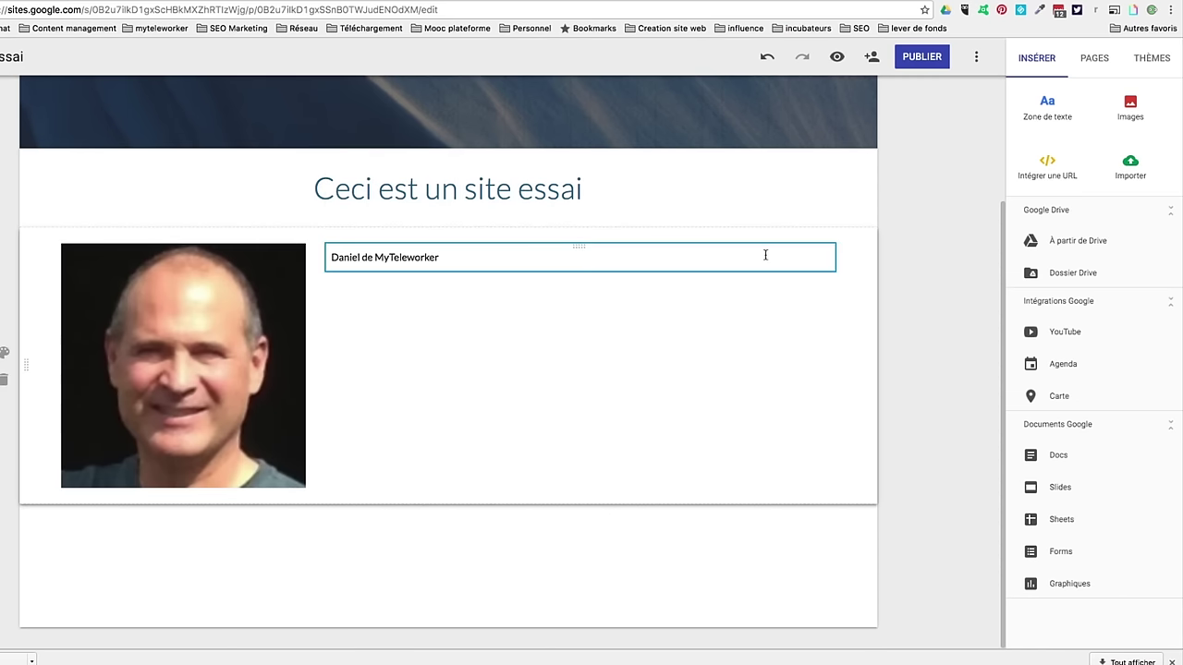
pyautogui.click(578, 247)
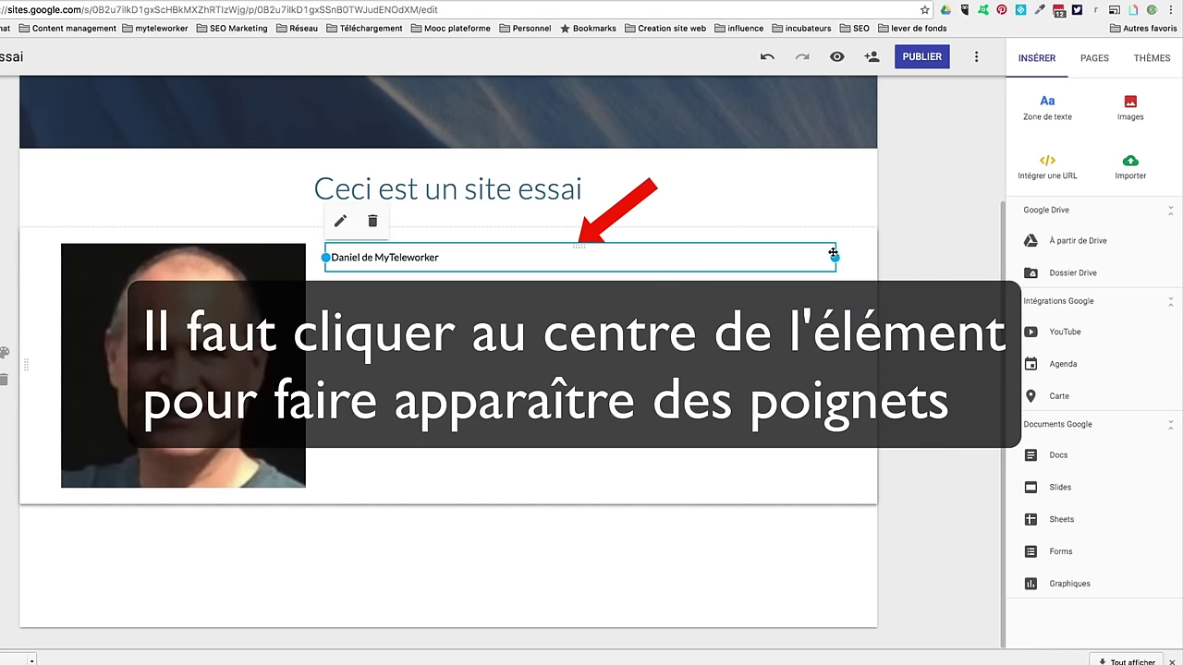
# Step: Narrow the name caption box and right-align its text next to the photo
pyautogui.moveTo(835, 257); pyautogui.dragTo(585, 258)
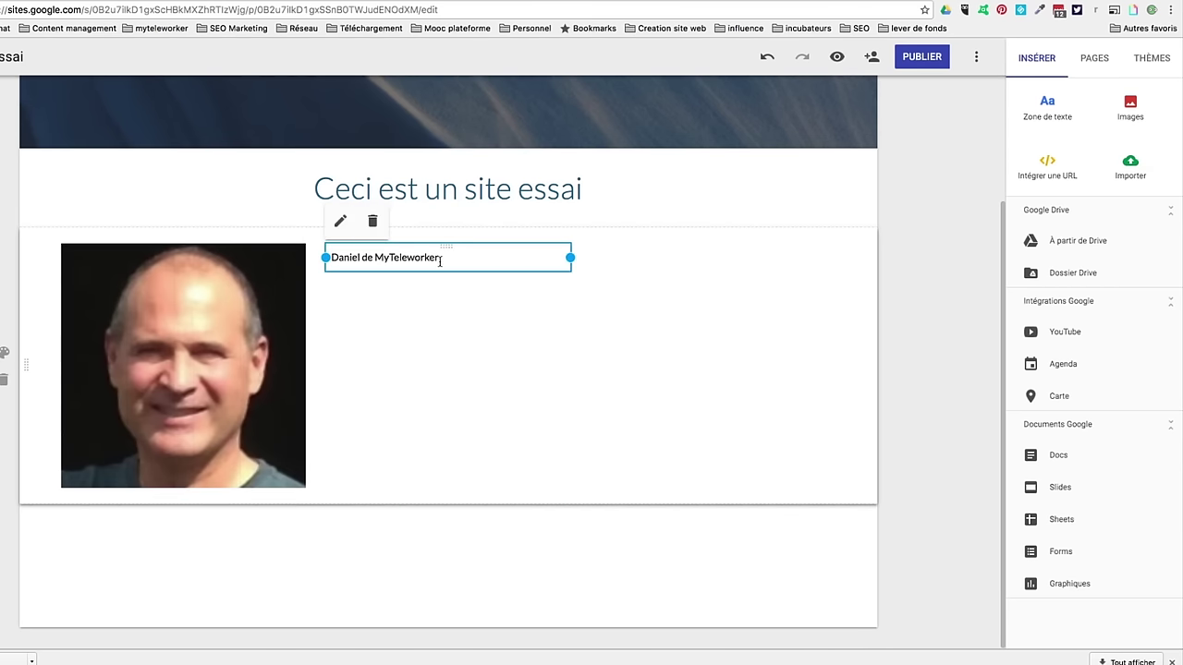
pyautogui.moveTo(440, 257); pyautogui.dragTo(307, 257)
pyautogui.click(477, 222)
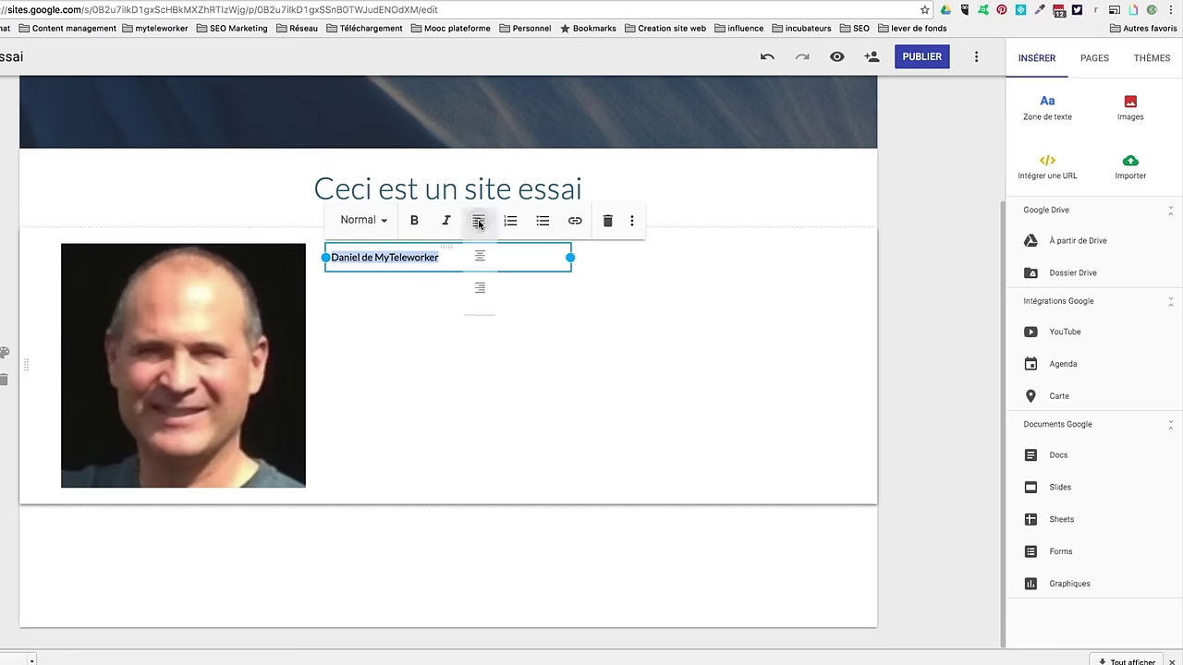
pyautogui.click(482, 288)
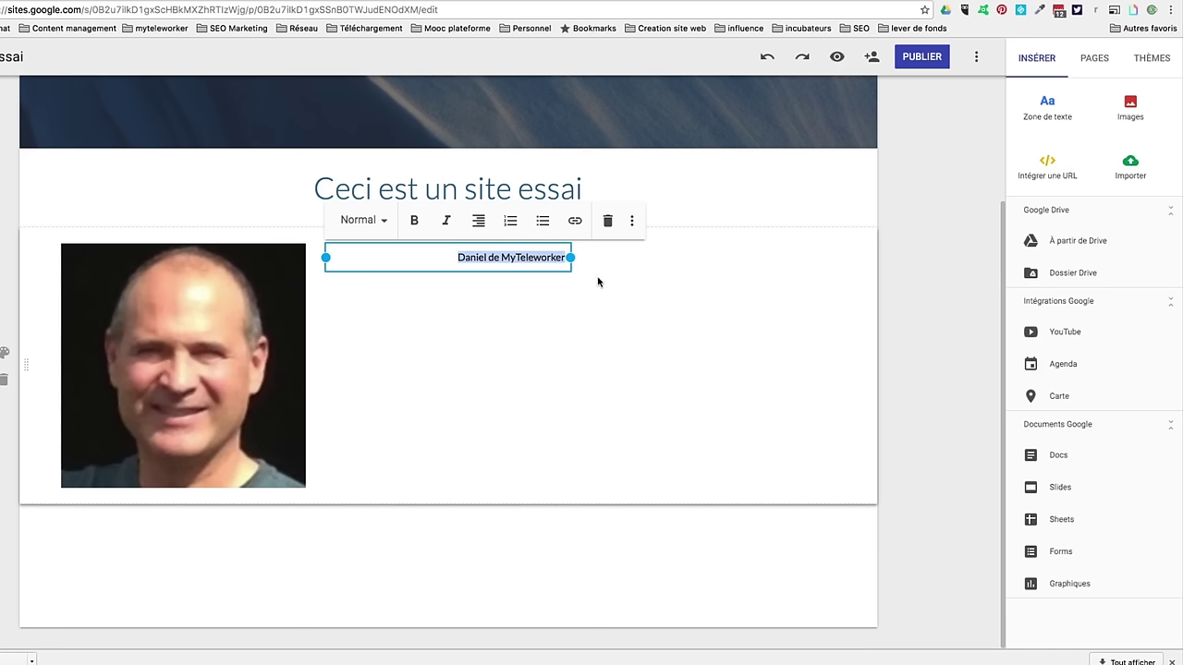
pyautogui.moveTo(570, 257); pyautogui.dragTo(610, 328)
# Step: Insert the second coffee-cup picture from the albums to the right of the caption
pyautogui.click(610, 329)
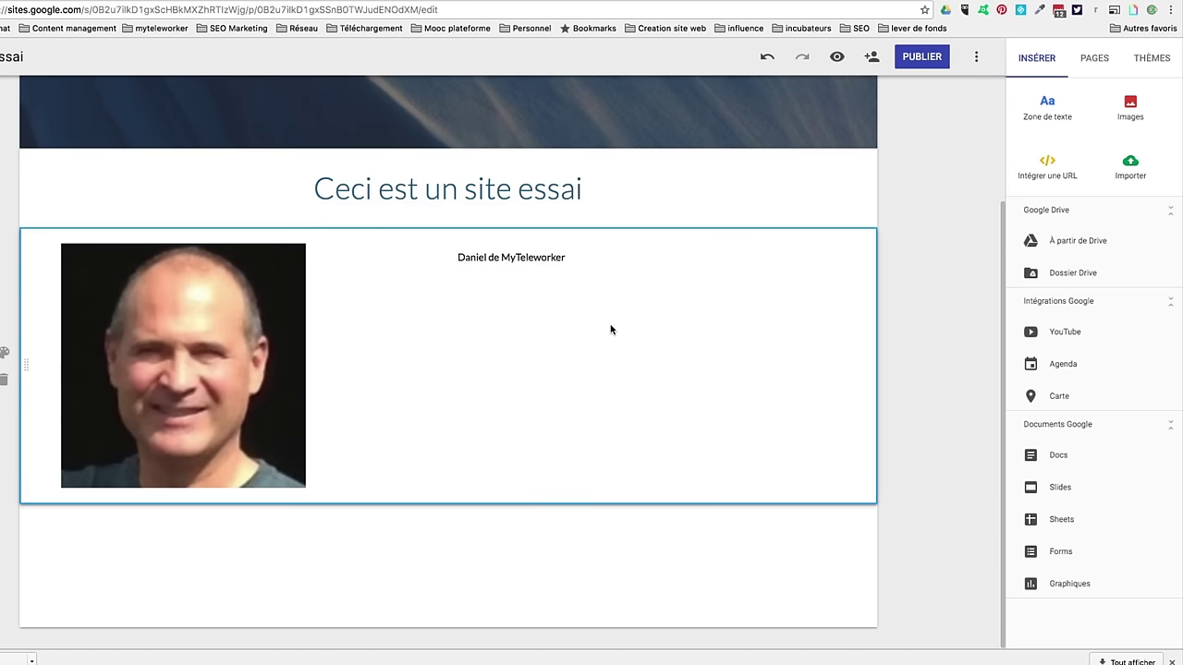
pyautogui.click(1129, 107)
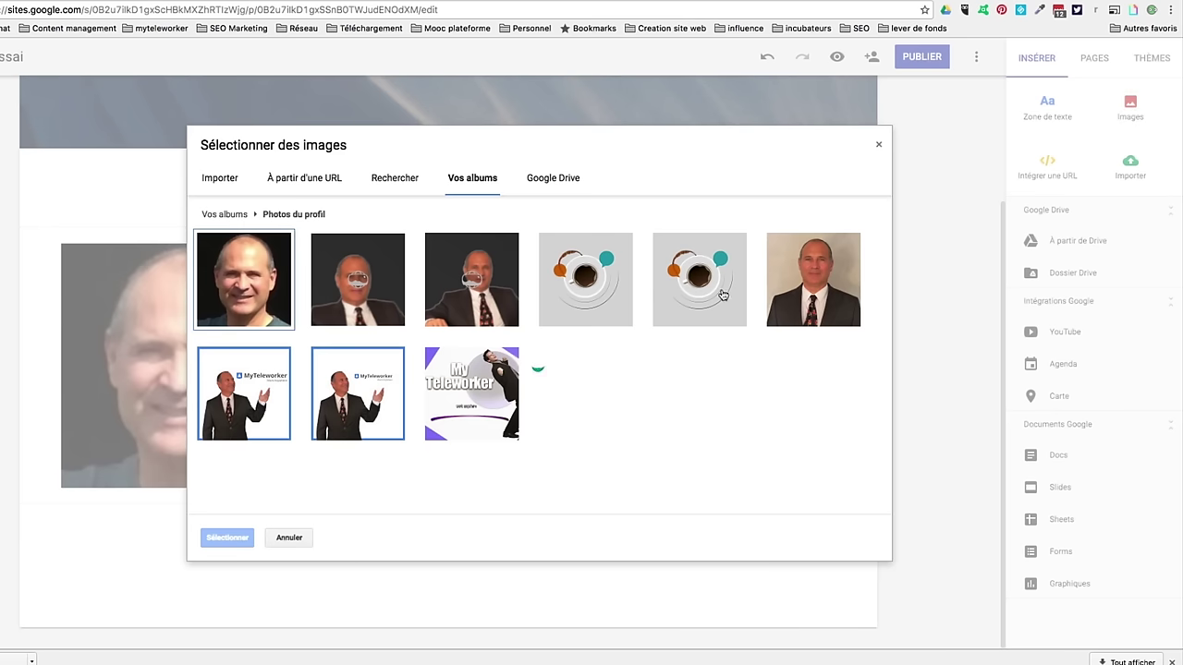
pyautogui.click(690, 282)
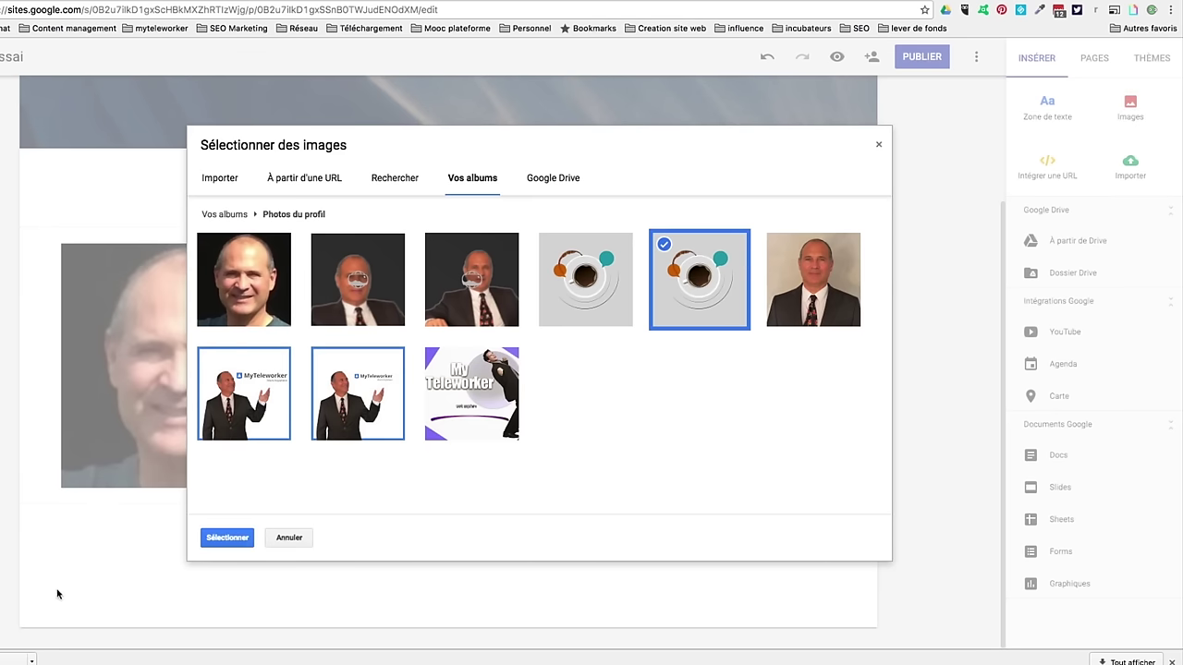
pyautogui.click(227, 540)
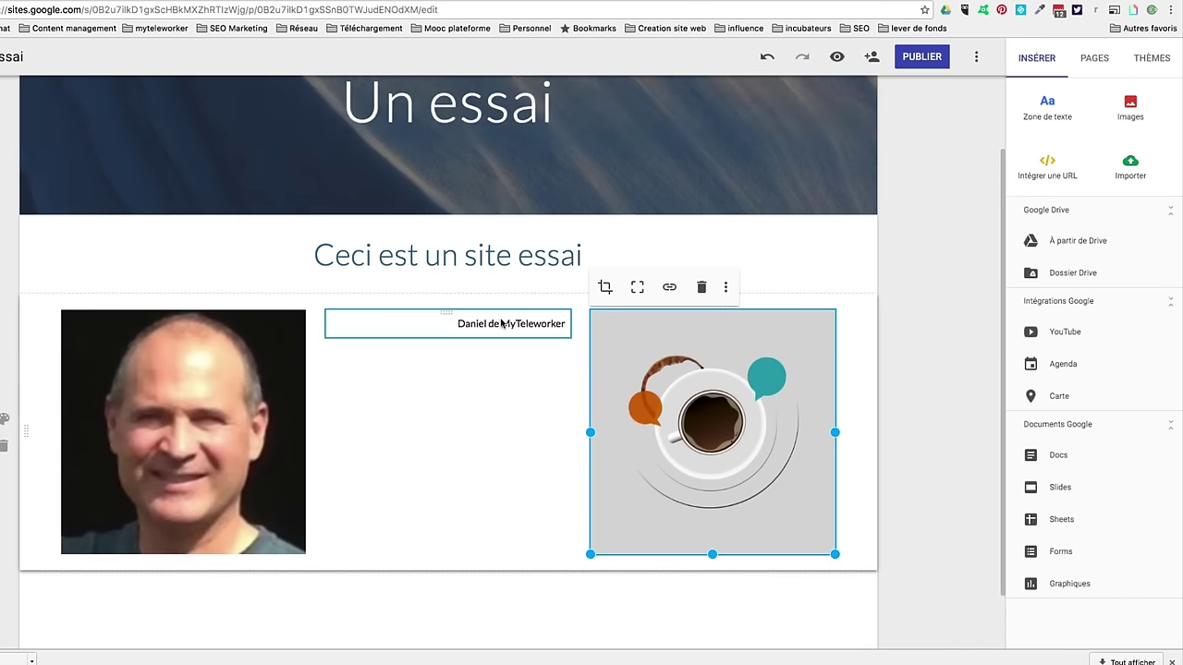
pyautogui.click(502, 539)
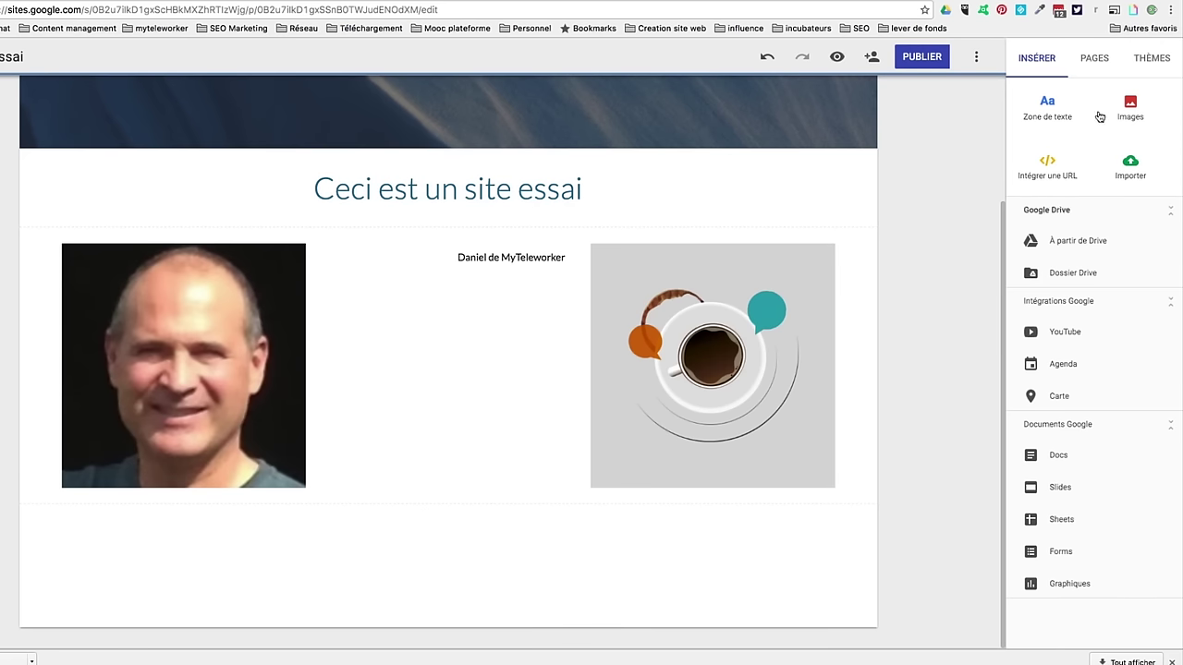
# Step: Insert a map of Rue Peyrolières, Toulouse, and widen it across the section
pyautogui.click(1062, 398)
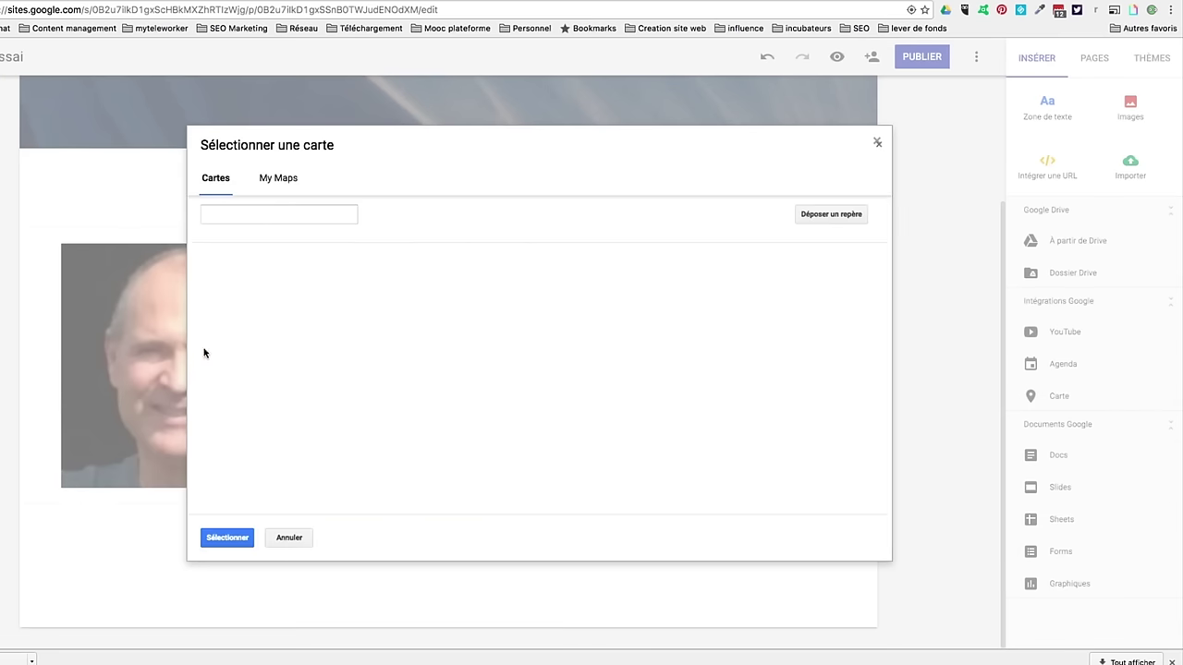
pyautogui.click(234, 213)
pyautogui.write('rue peyrolières')
pyautogui.click(245, 236)
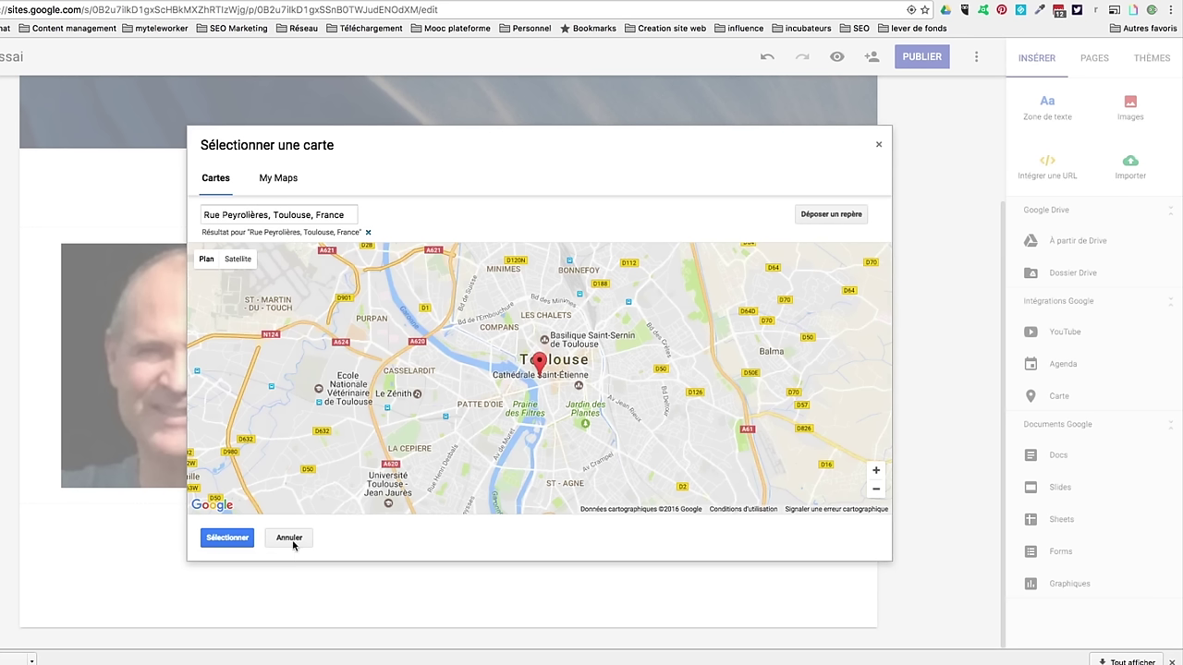
pyautogui.click(237, 540)
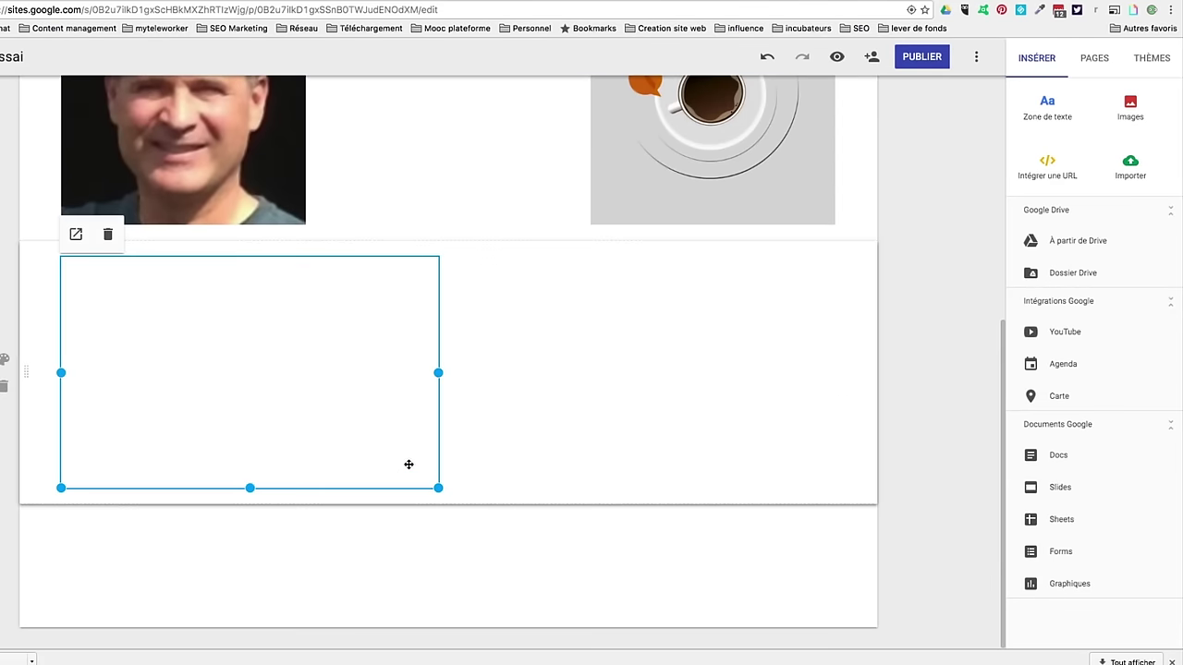
pyautogui.moveTo(438, 374); pyautogui.dragTo(815, 366)
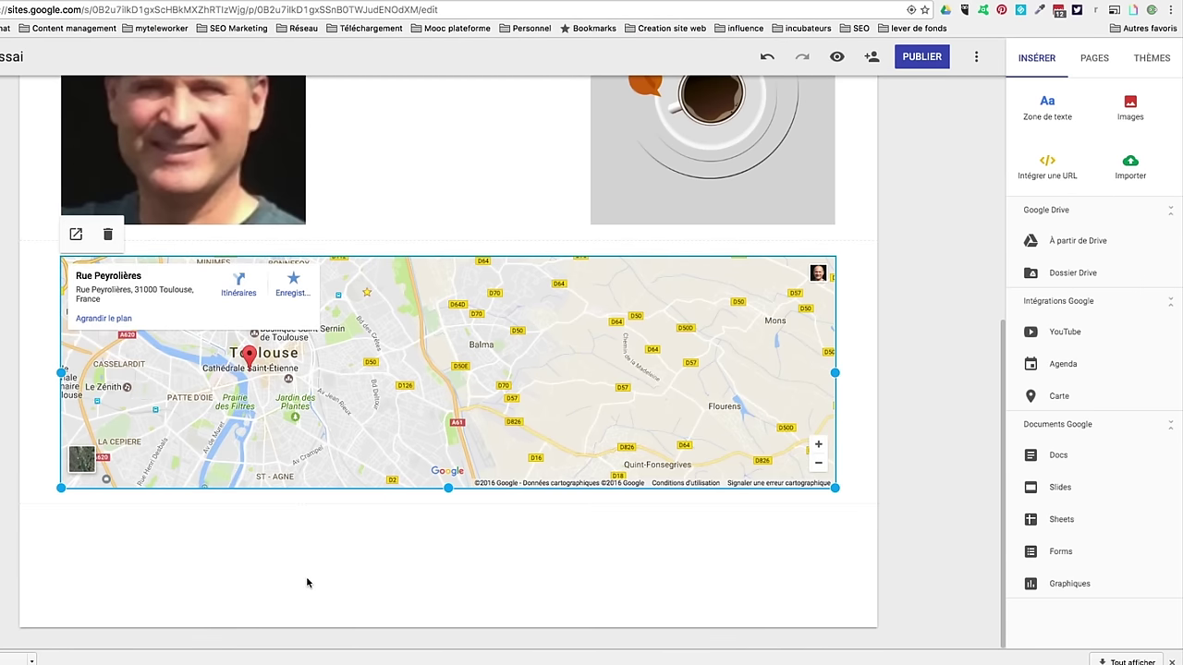
pyautogui.click(273, 544)
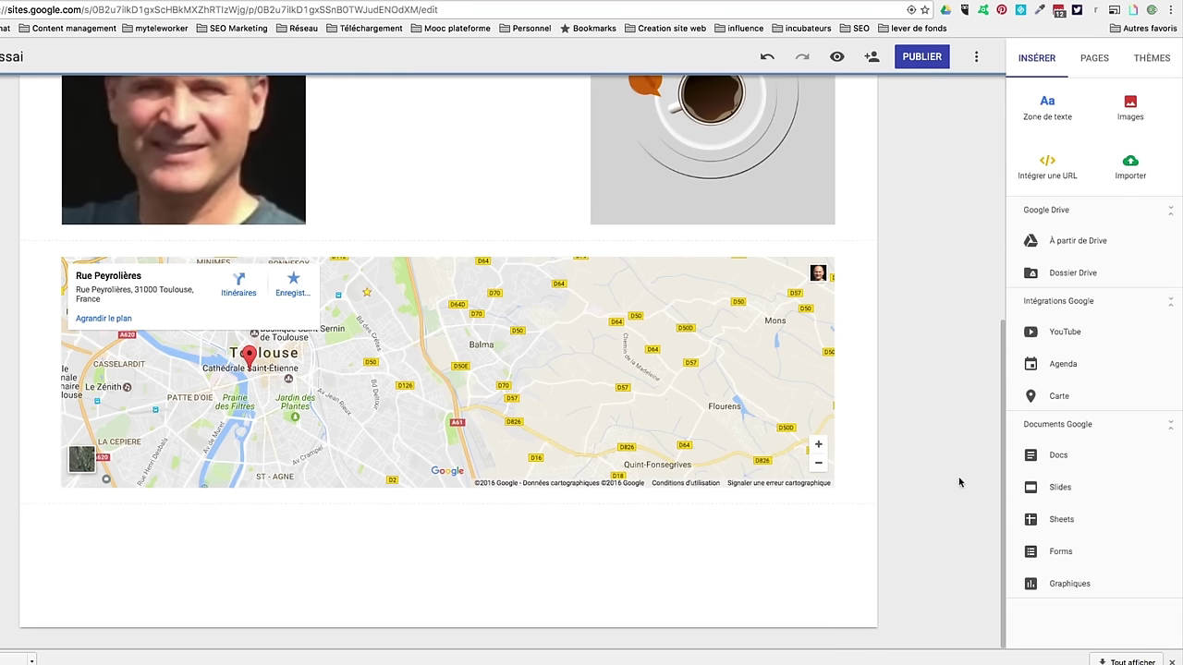
# Step: Embed the uploaded video 'Nous recherchons des testeurs pour le site MyTeleworker' below the map
pyautogui.click(1027, 334)
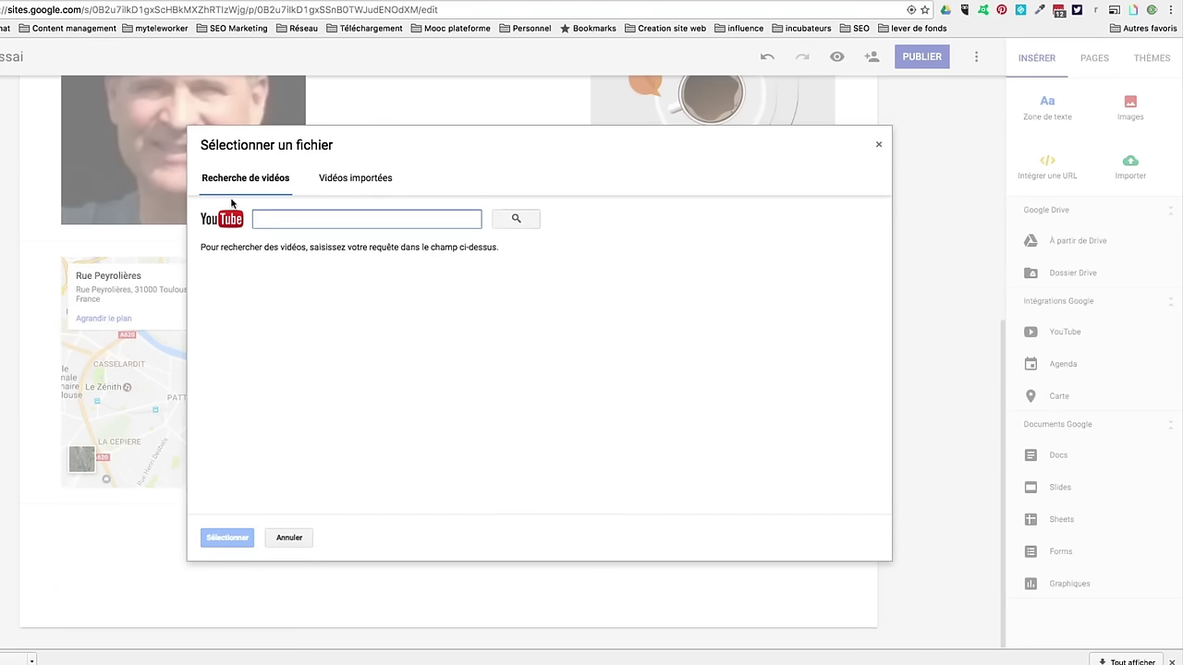
pyautogui.click(354, 178)
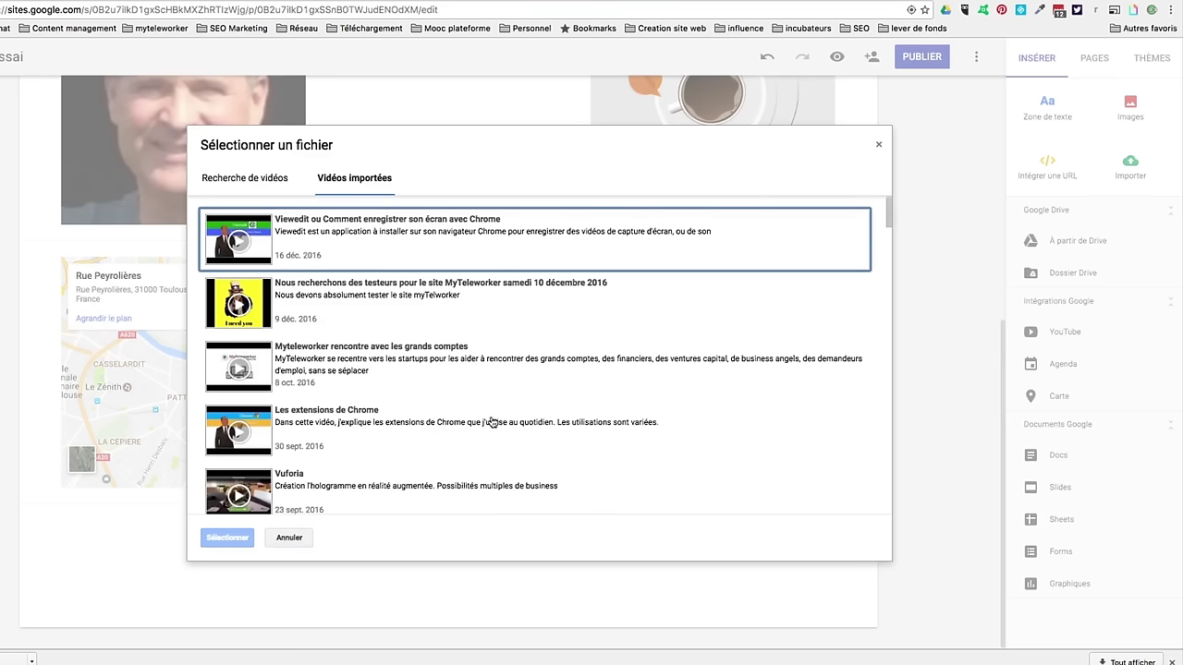
pyautogui.click(287, 300)
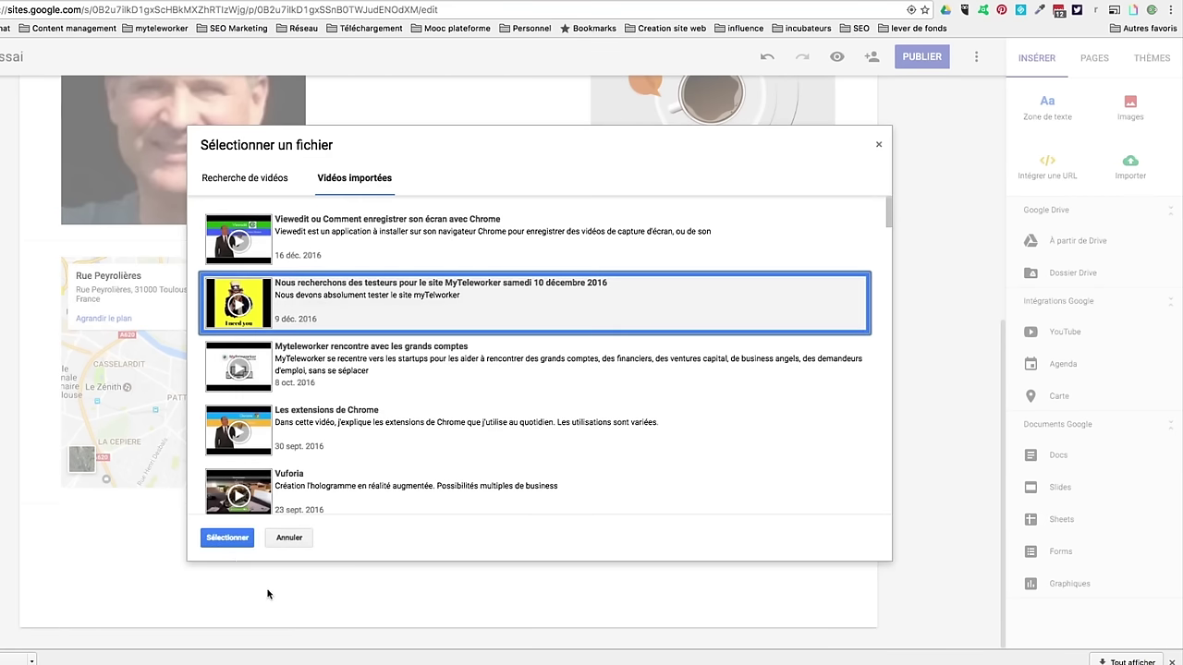
pyautogui.click(231, 539)
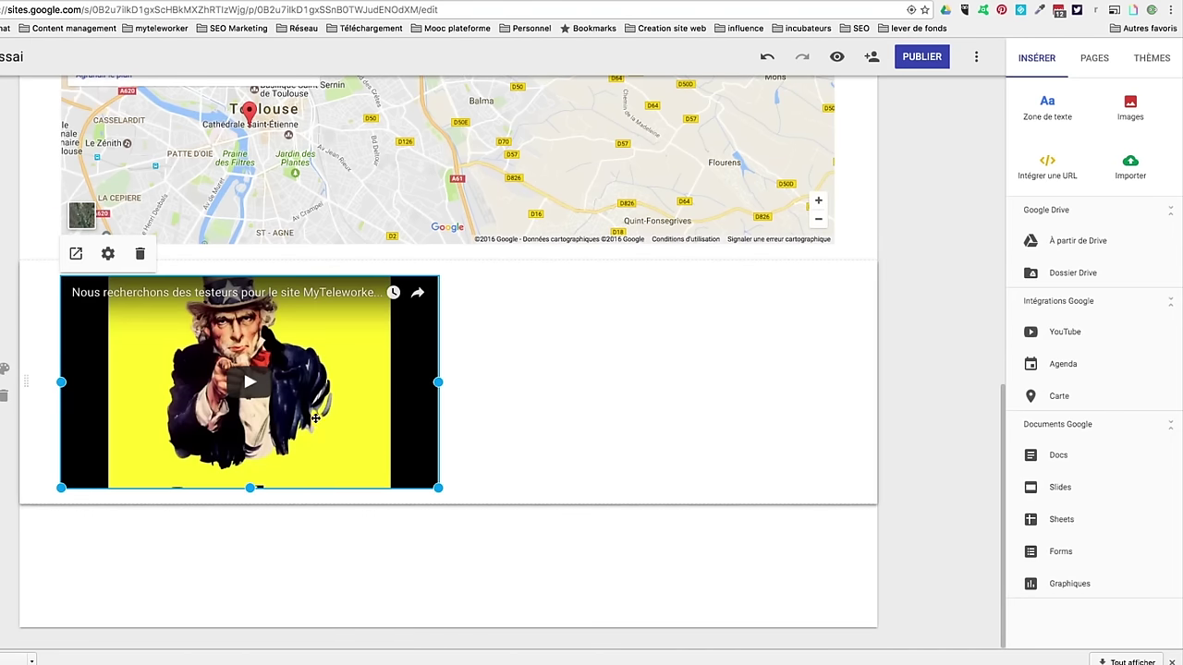
pyautogui.click(534, 413)
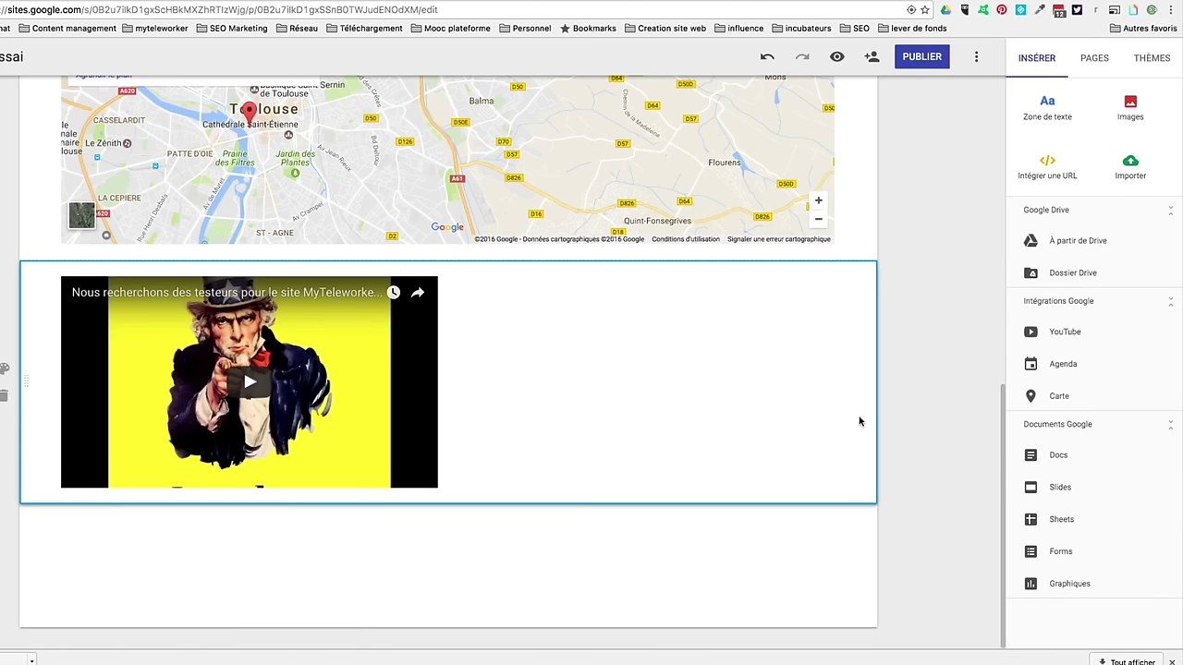
# Step: Create a new site page named 'contact', keeping its default page title
pyautogui.click(1092, 59)
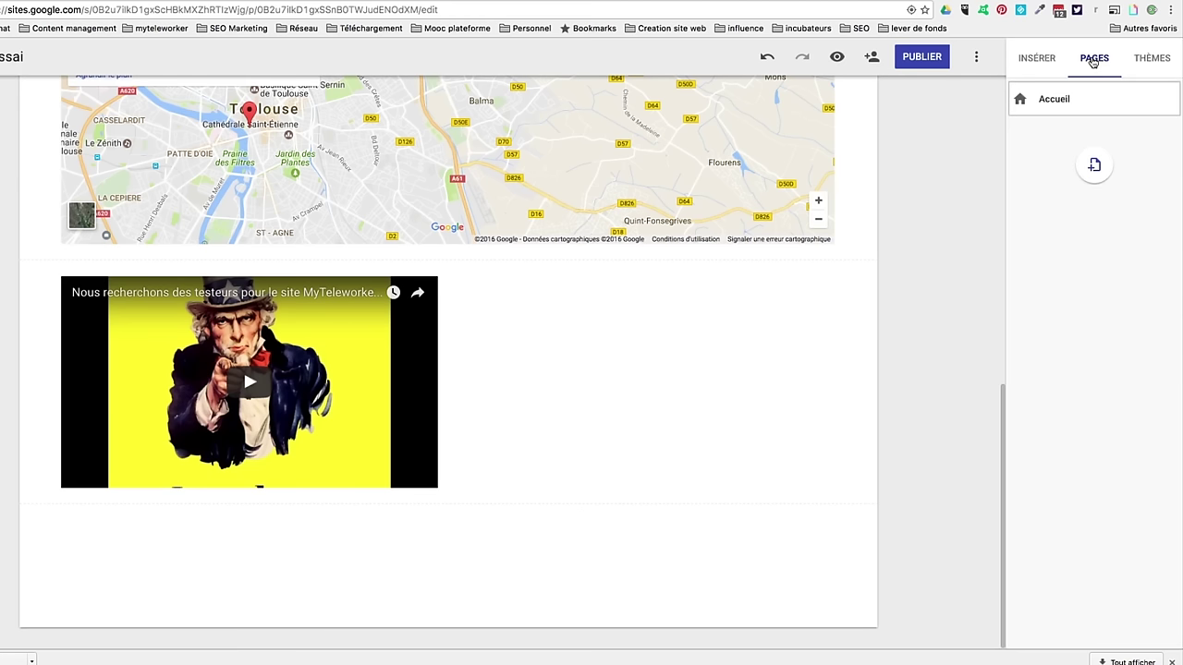
pyautogui.click(1094, 165)
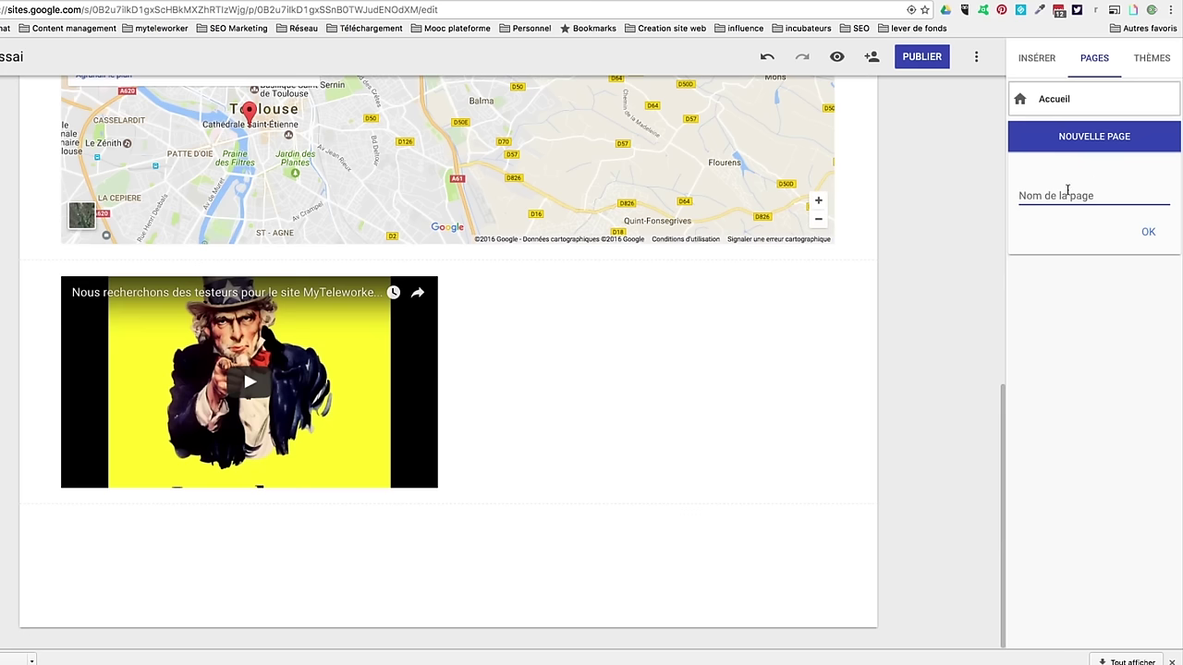
pyautogui.write('contact')
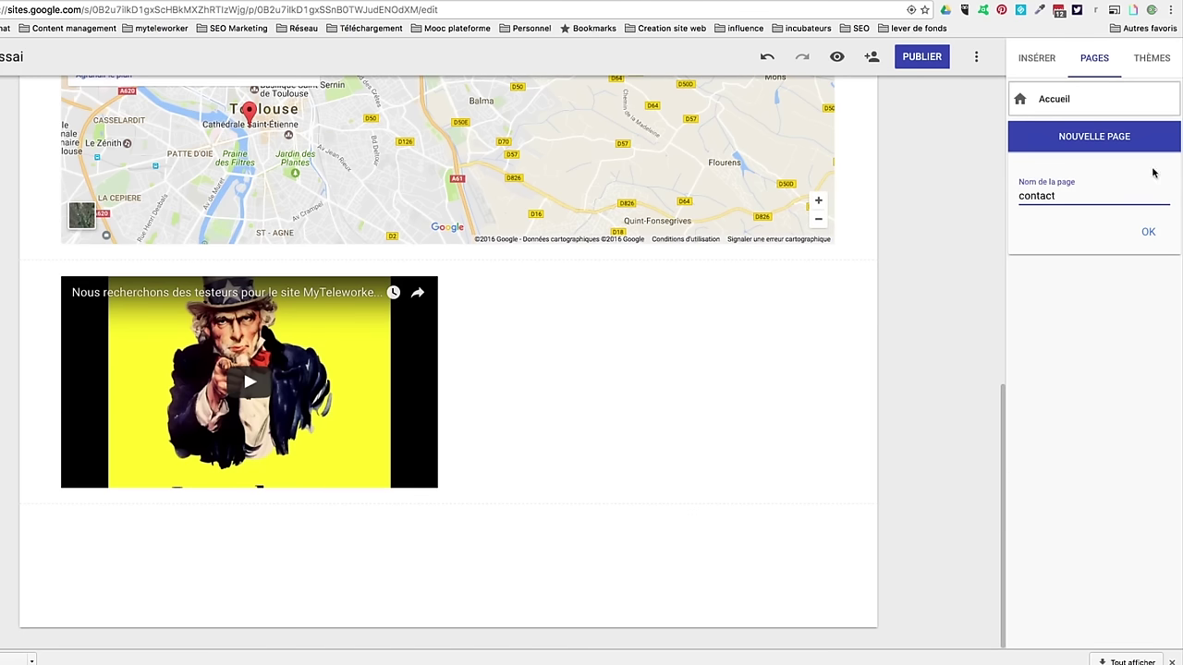
pyautogui.click(1148, 232)
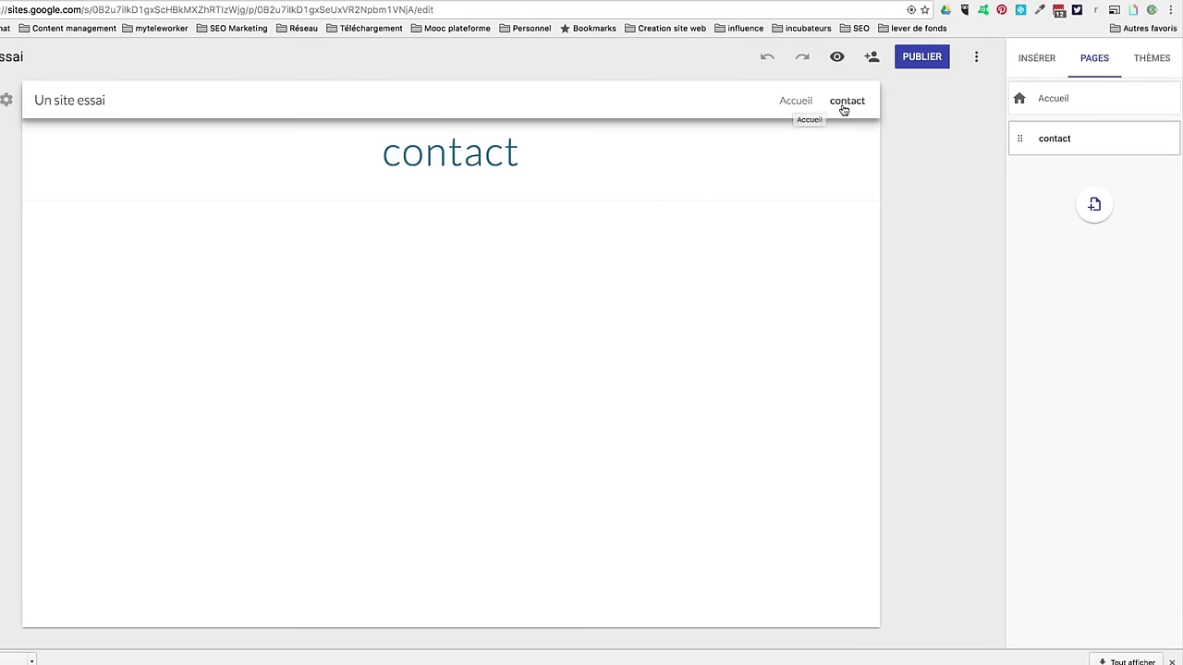
pyautogui.click(408, 162)
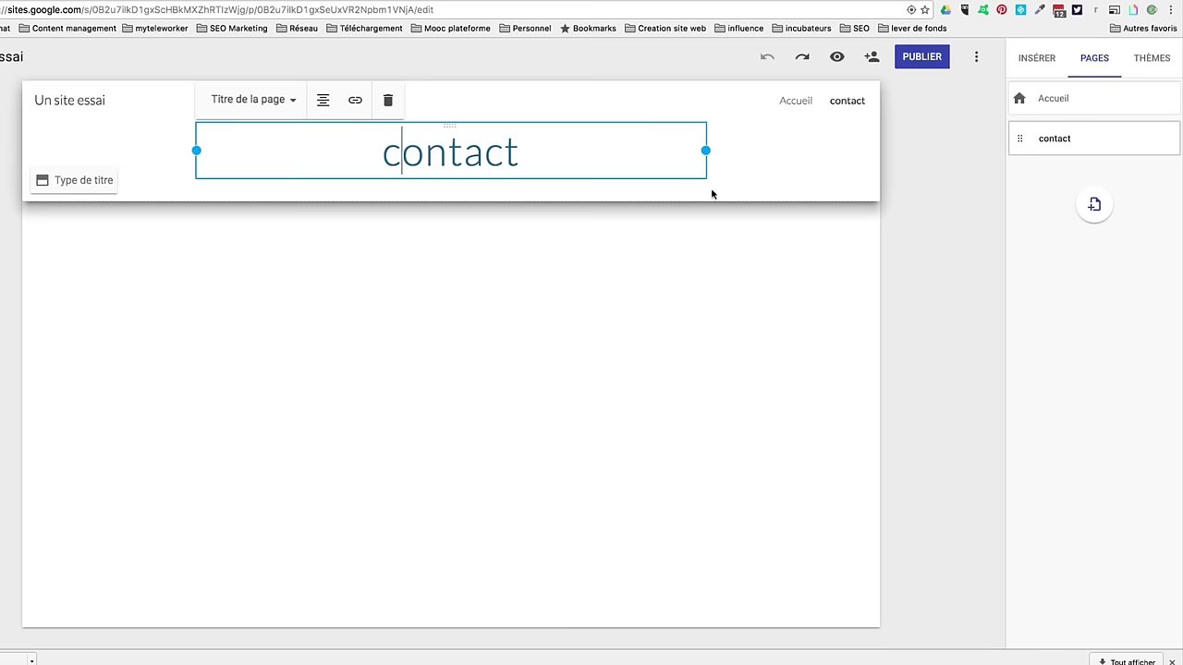
pyautogui.click(638, 225)
pyautogui.click(1036, 57)
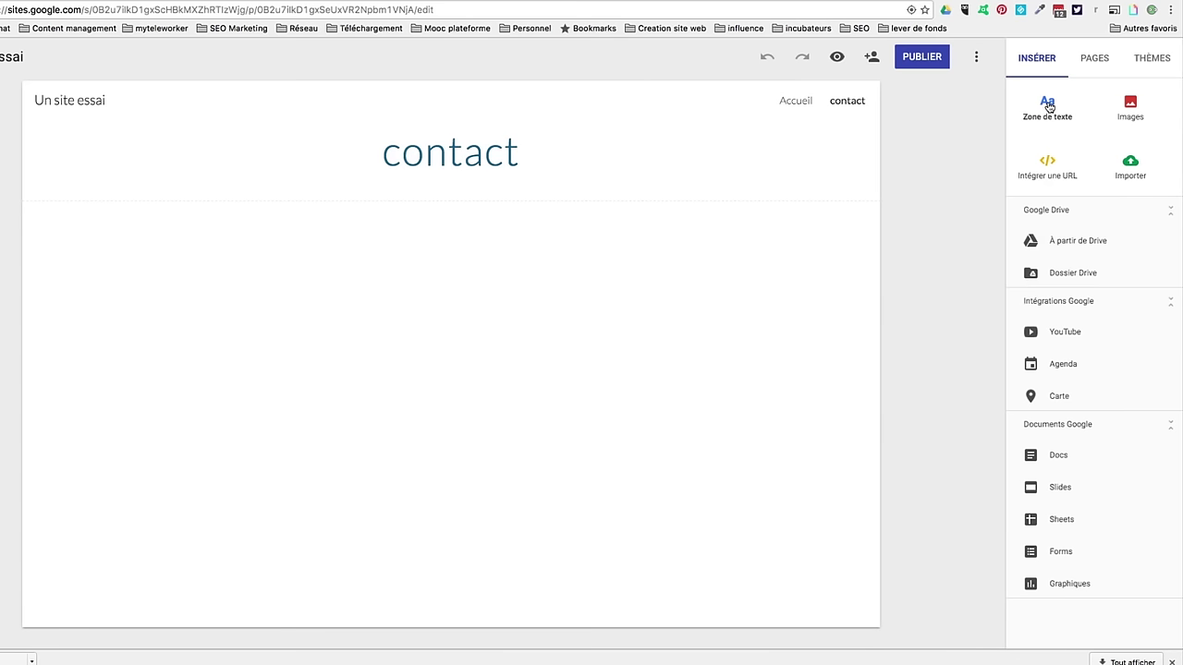
# Step: Add a text box reading 'Veuillez me contacter sur cet email' to the contact page
pyautogui.click(1047, 114)
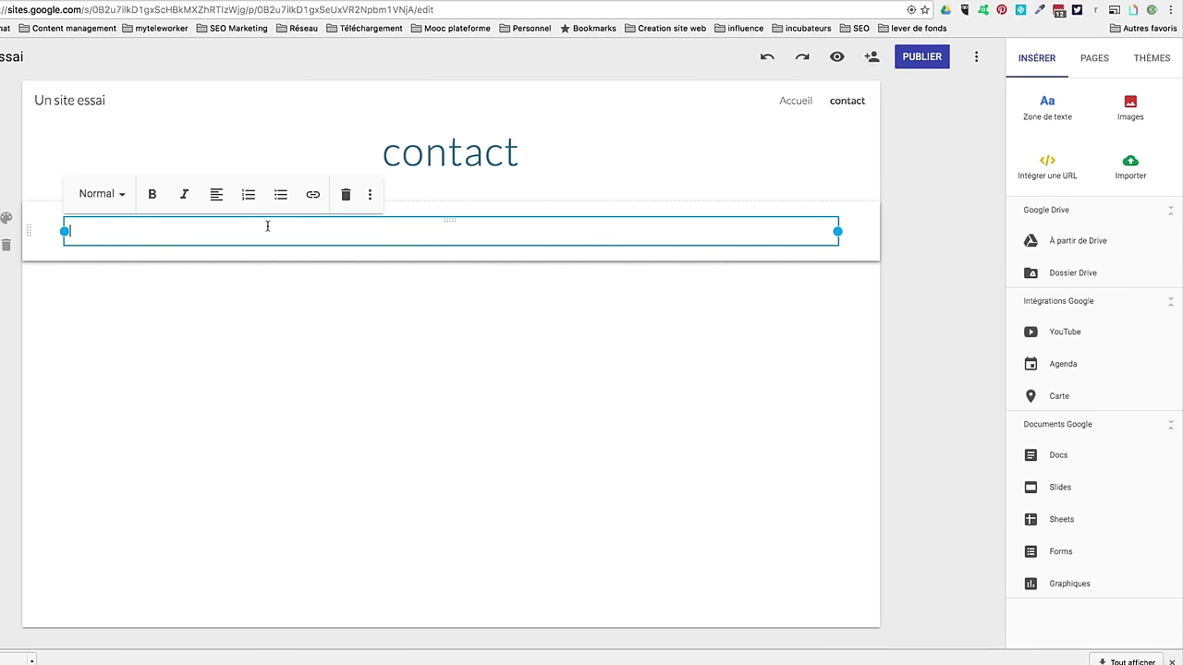
pyautogui.write('Veuillez me contacter sur cet email')
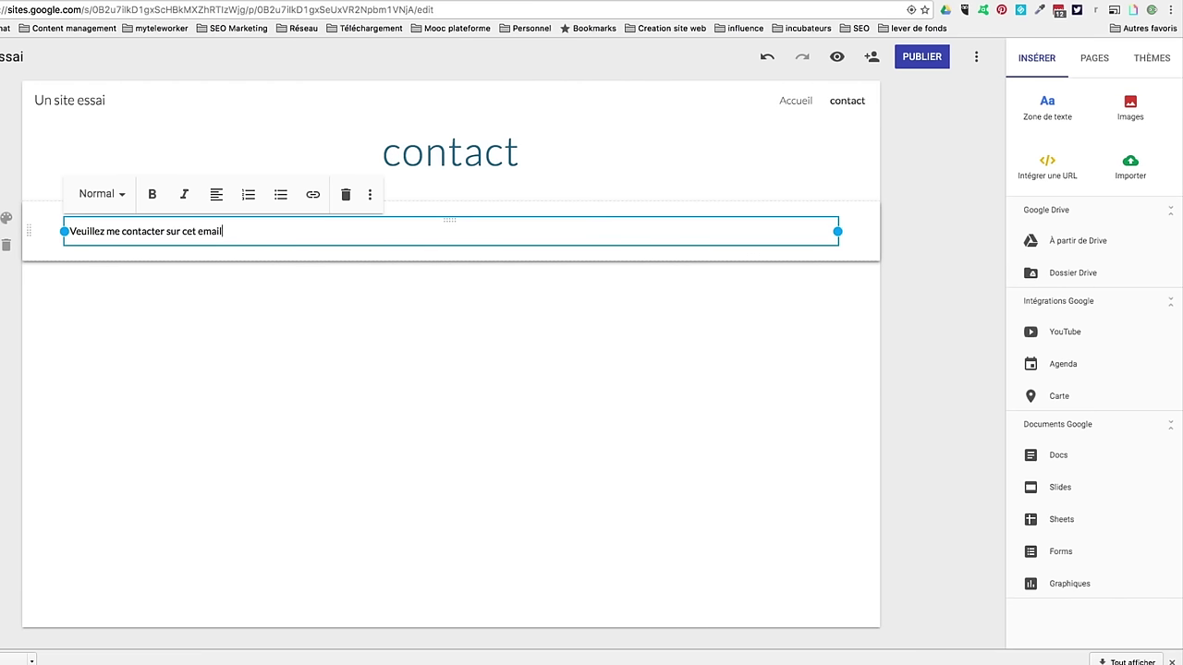
pyautogui.click(367, 301)
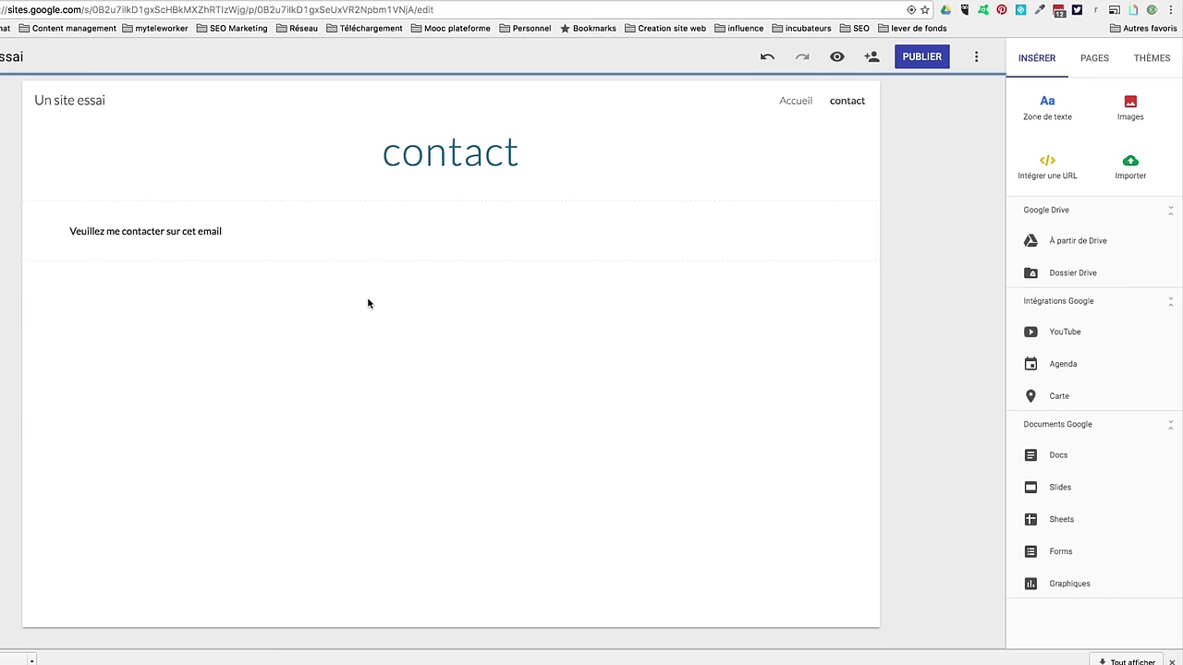
# Step: Add a second text box with the e-mail address and make it a mailto link
pyautogui.click(1047, 108)
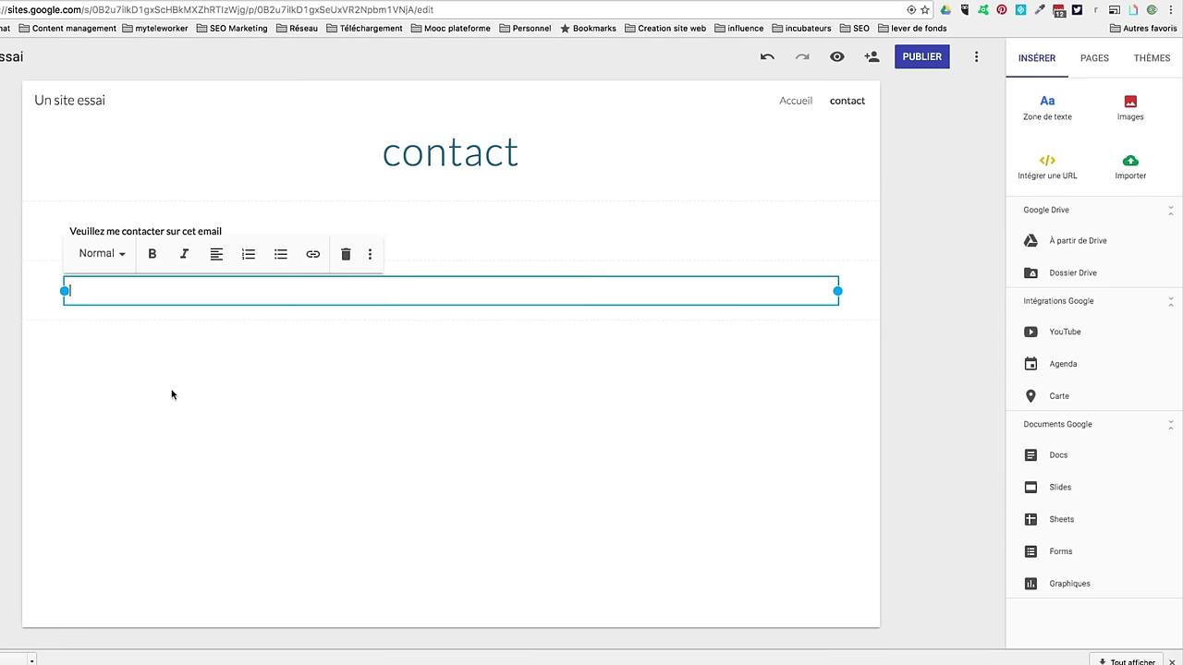
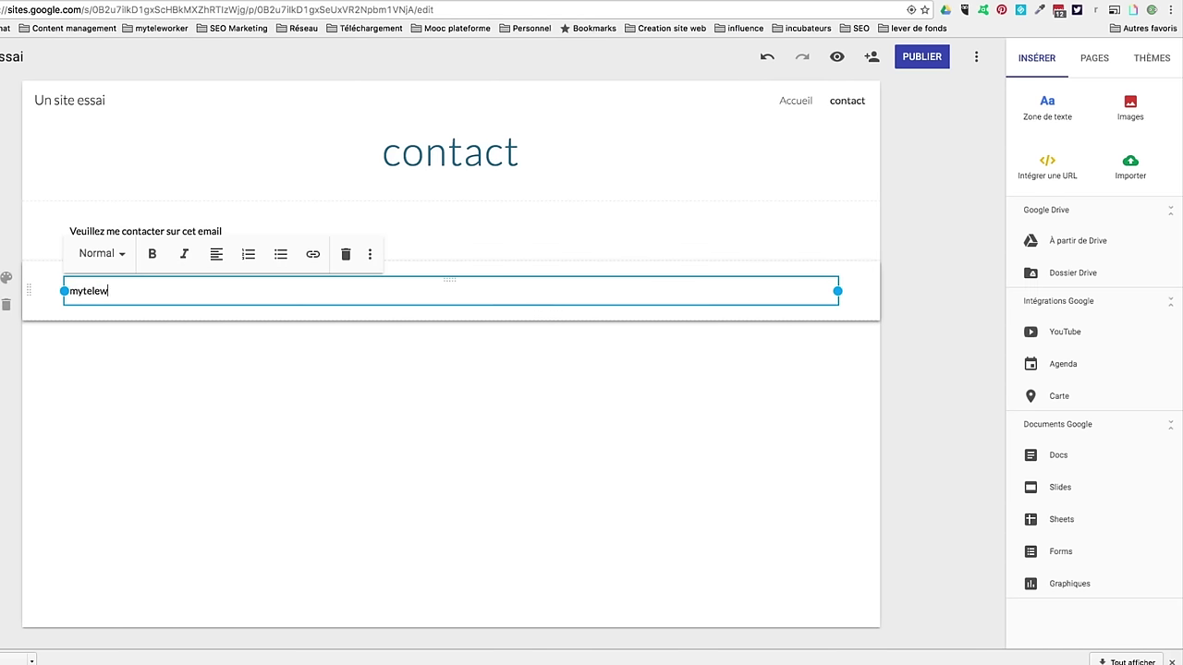
pyautogui.moveTo(212, 290); pyautogui.dragTo(34, 285)
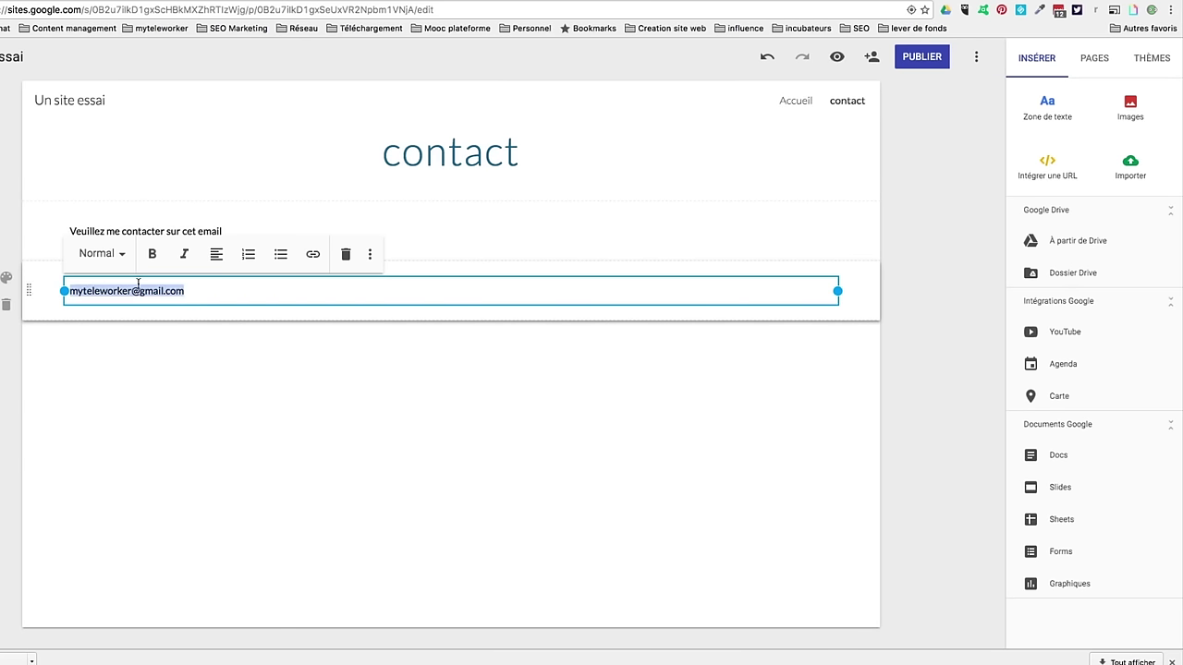
pyautogui.click(312, 255)
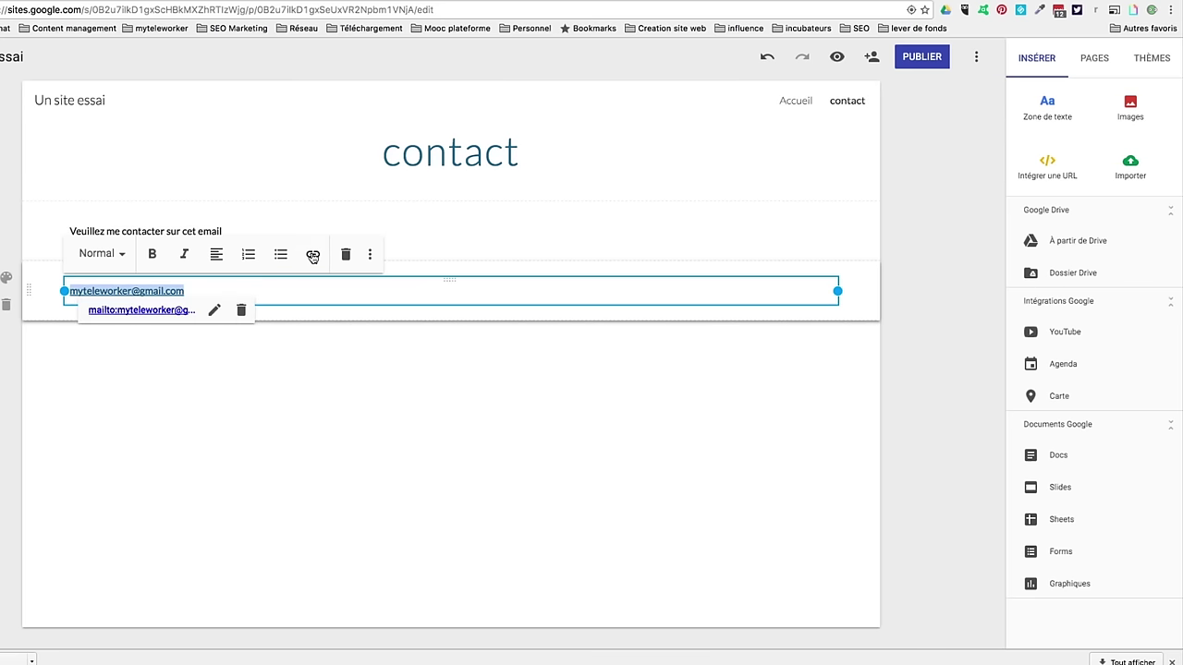
pyautogui.click(243, 362)
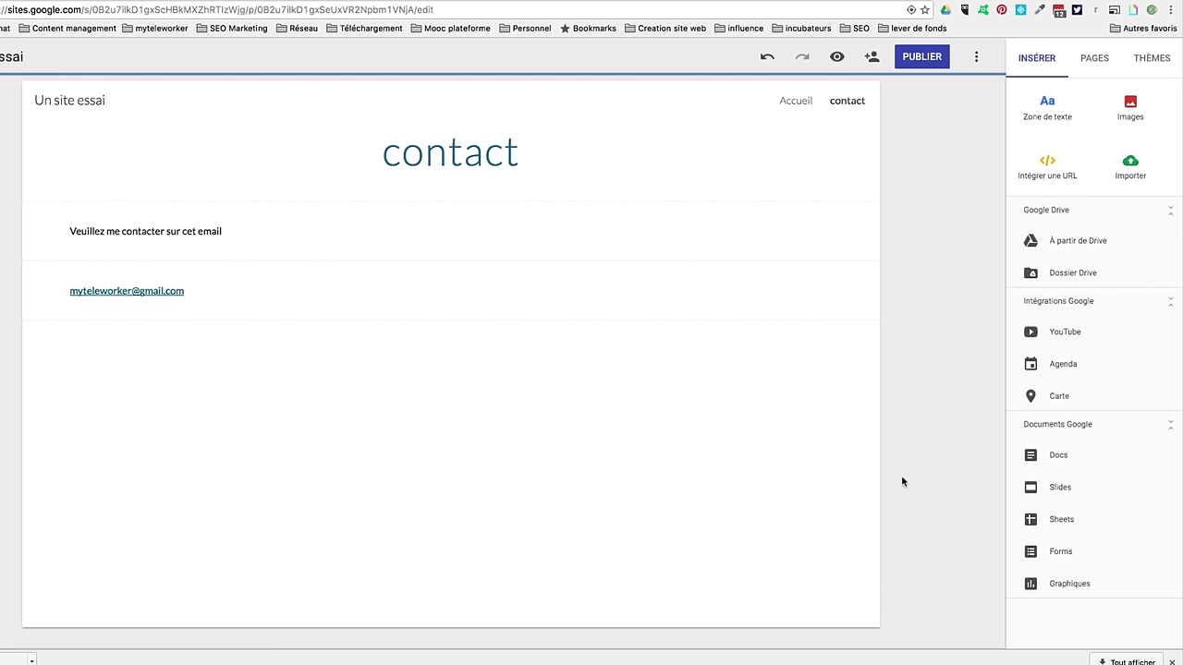
# Step: Publish the site at a custom web address, with search-result display turned off
pyautogui.click(913, 57)
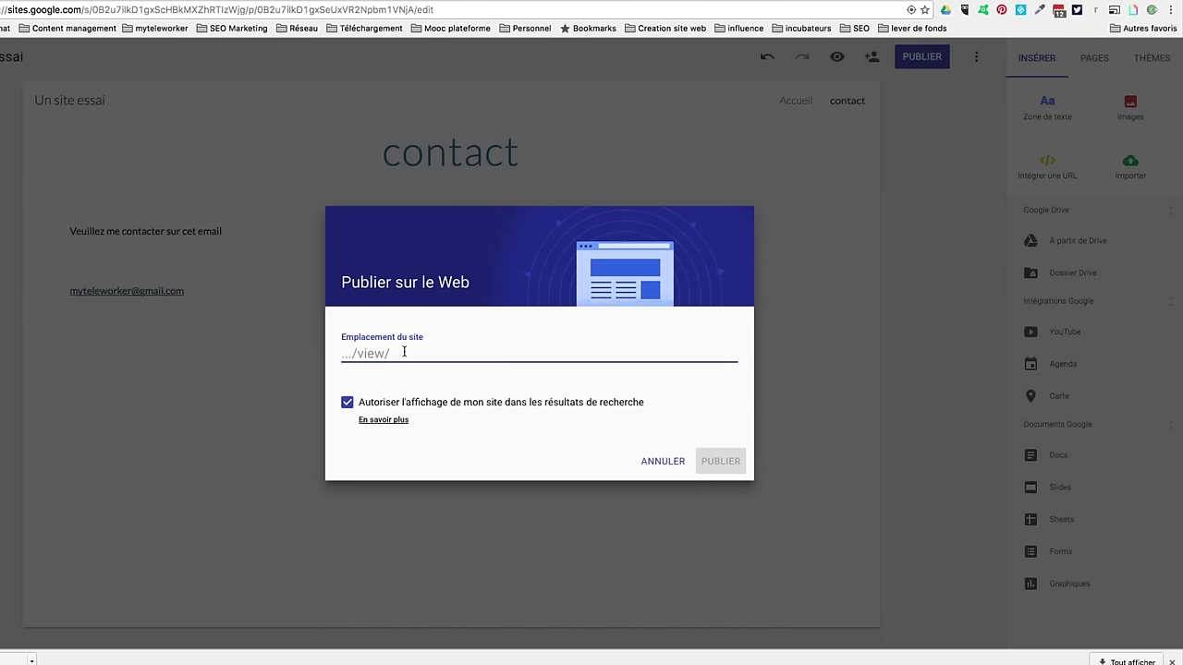
pyautogui.write('es')
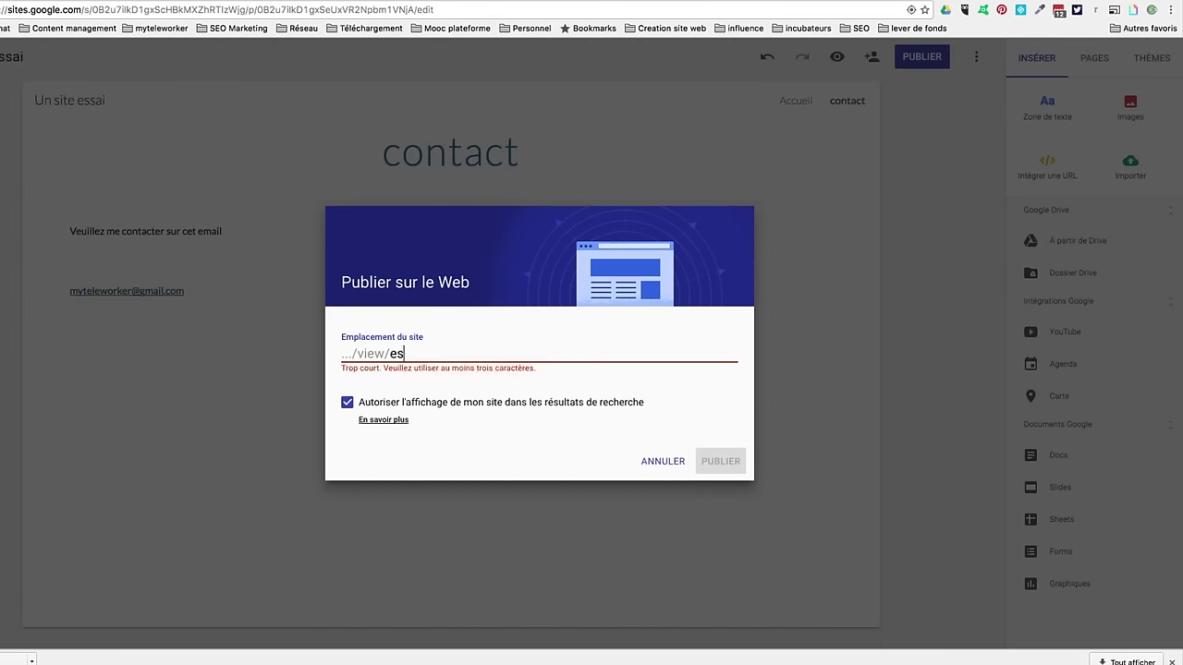
pyautogui.write('sai-daniel')
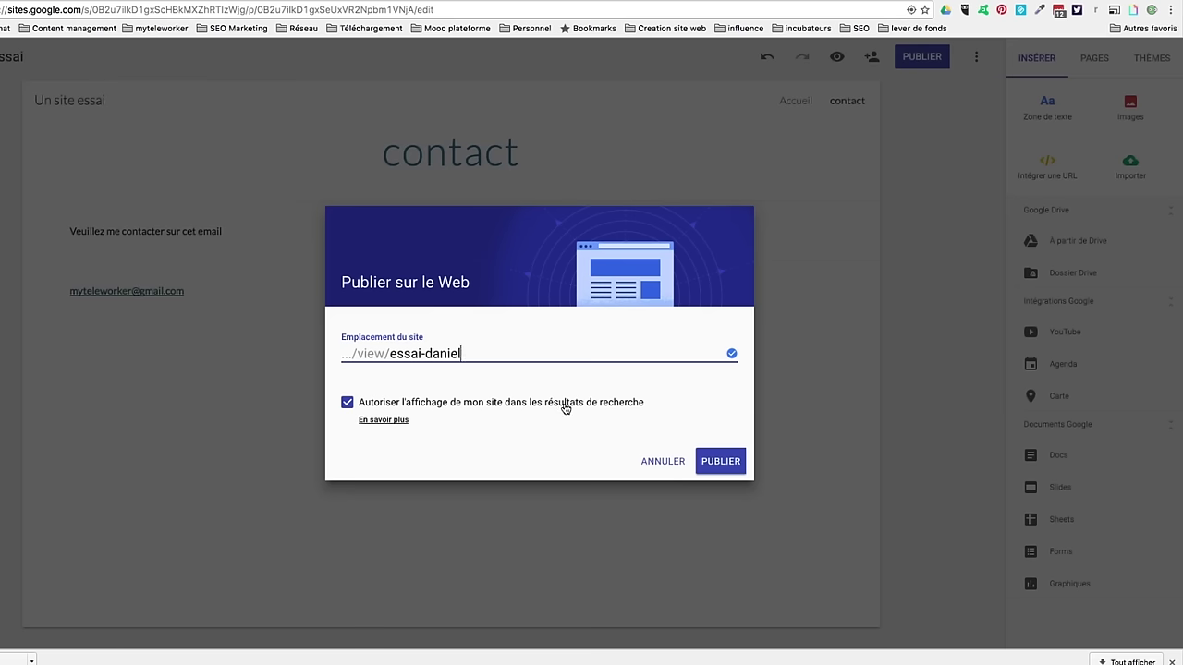
pyautogui.click(348, 402)
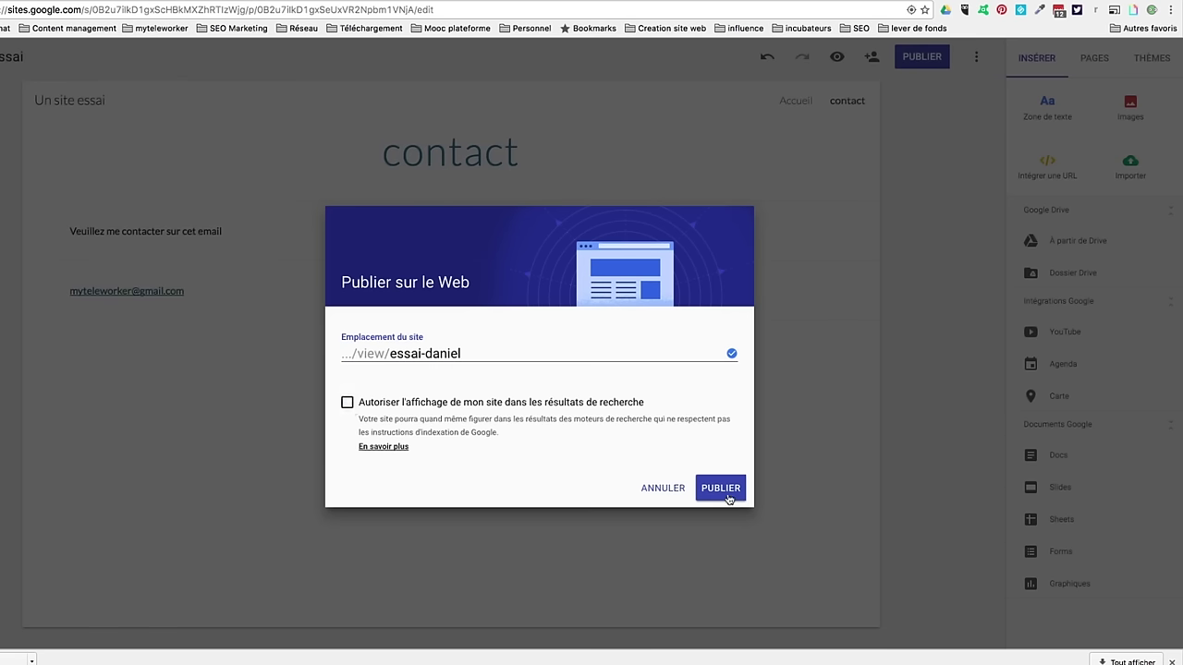
pyautogui.click(717, 488)
pyautogui.click(938, 57)
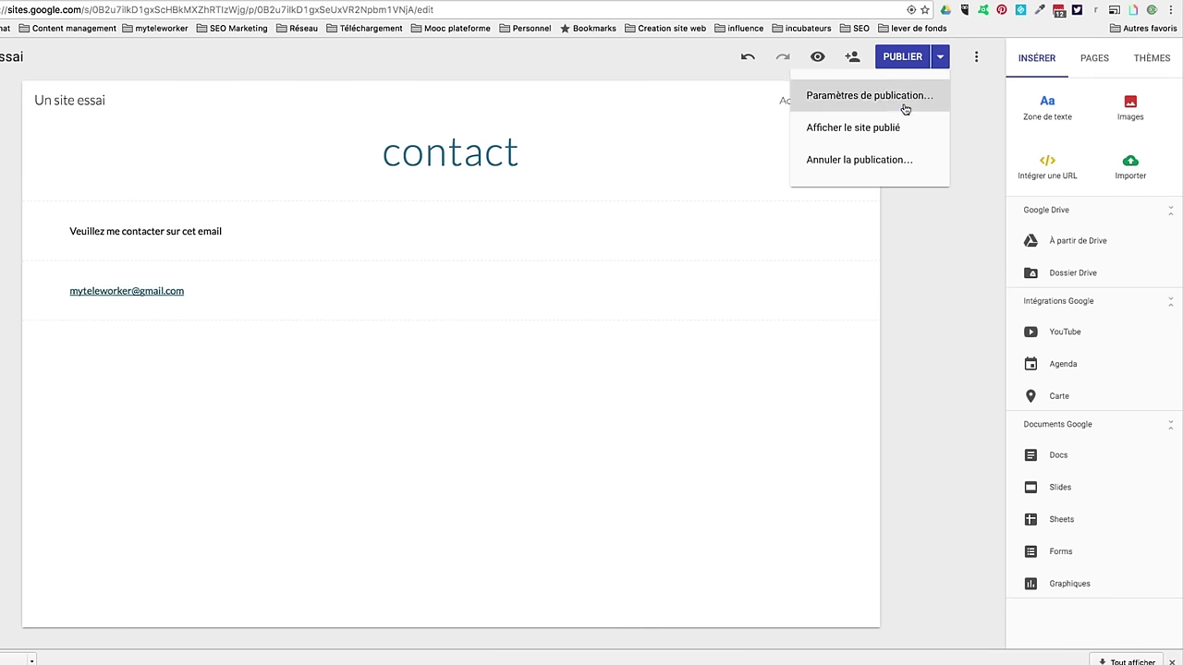
# Step: View the live published site and scroll over the Un essai banner, photo row, Toulouse map and video
pyautogui.click(890, 132)
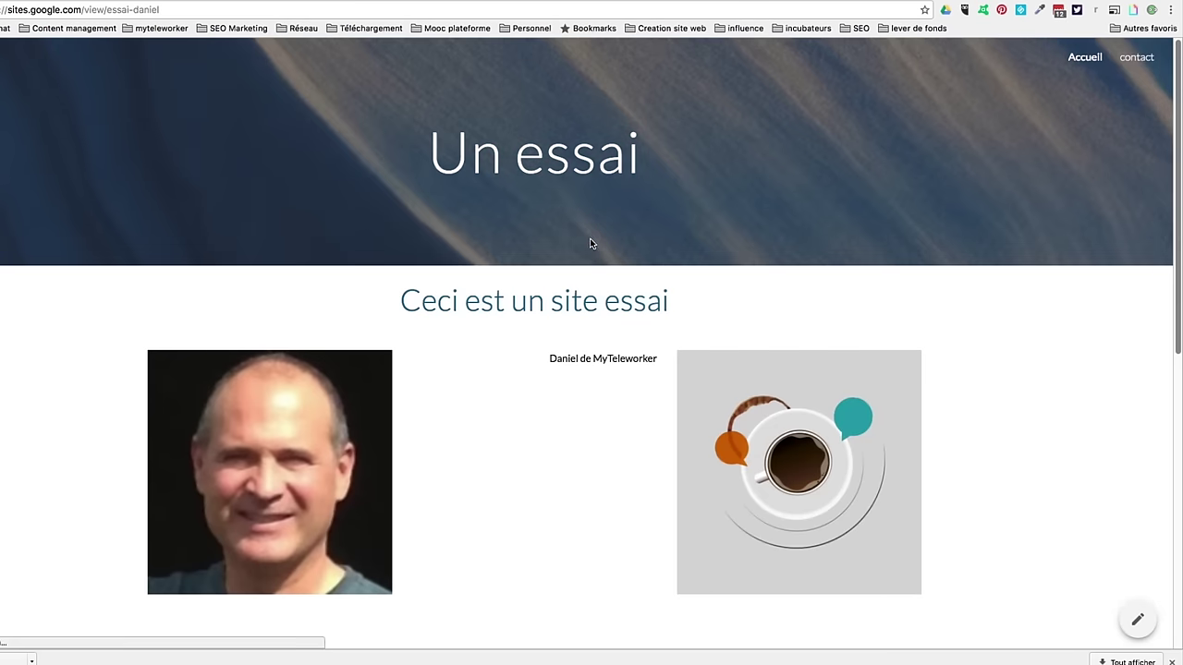
pyautogui.scroll(-6, 588, 236)
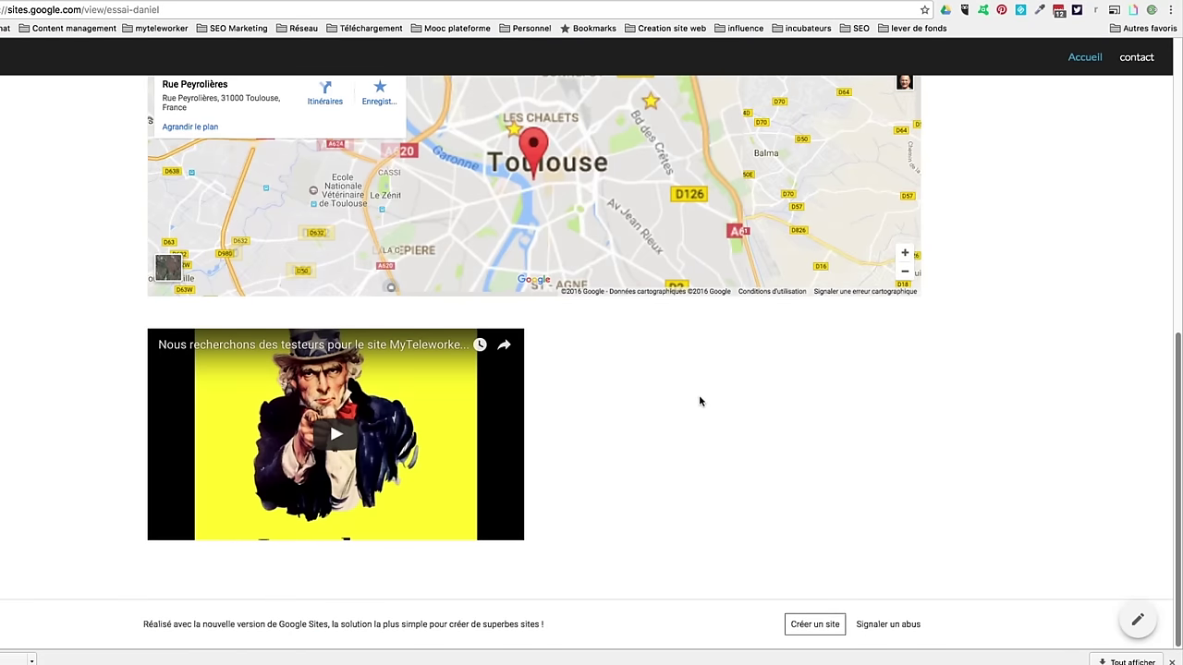
pyautogui.scroll(1, 948, 401)
pyautogui.scroll(5, 986, 386)
pyautogui.scroll(3, 987, 385)
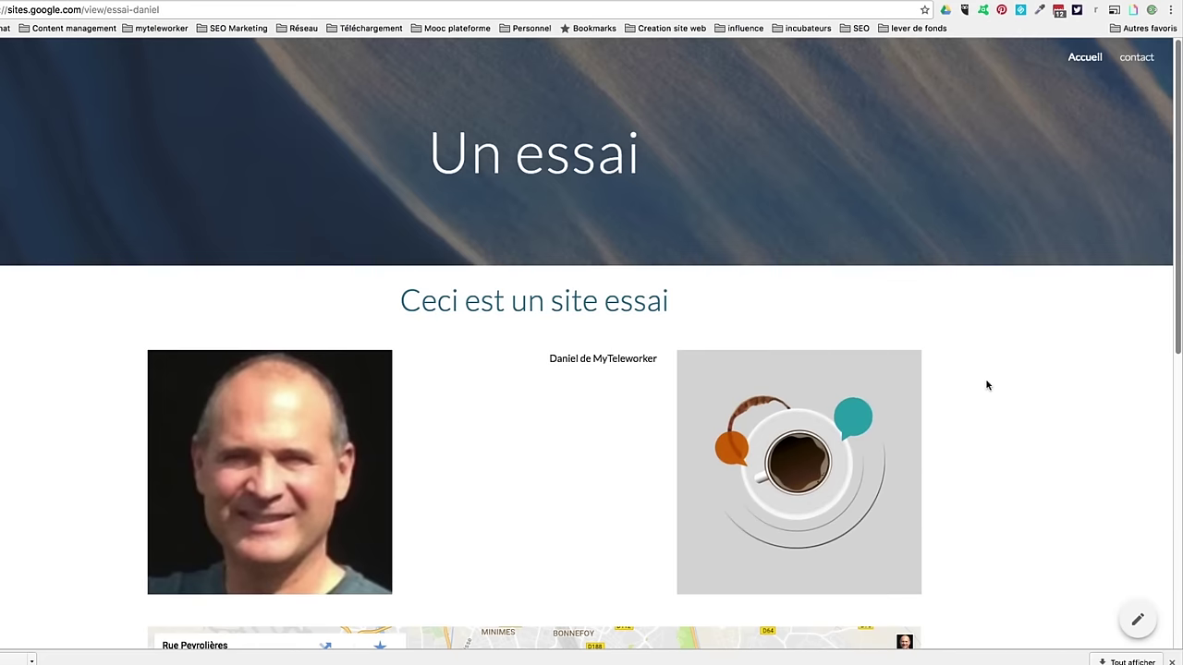
pyautogui.scroll(-6, 985, 380)
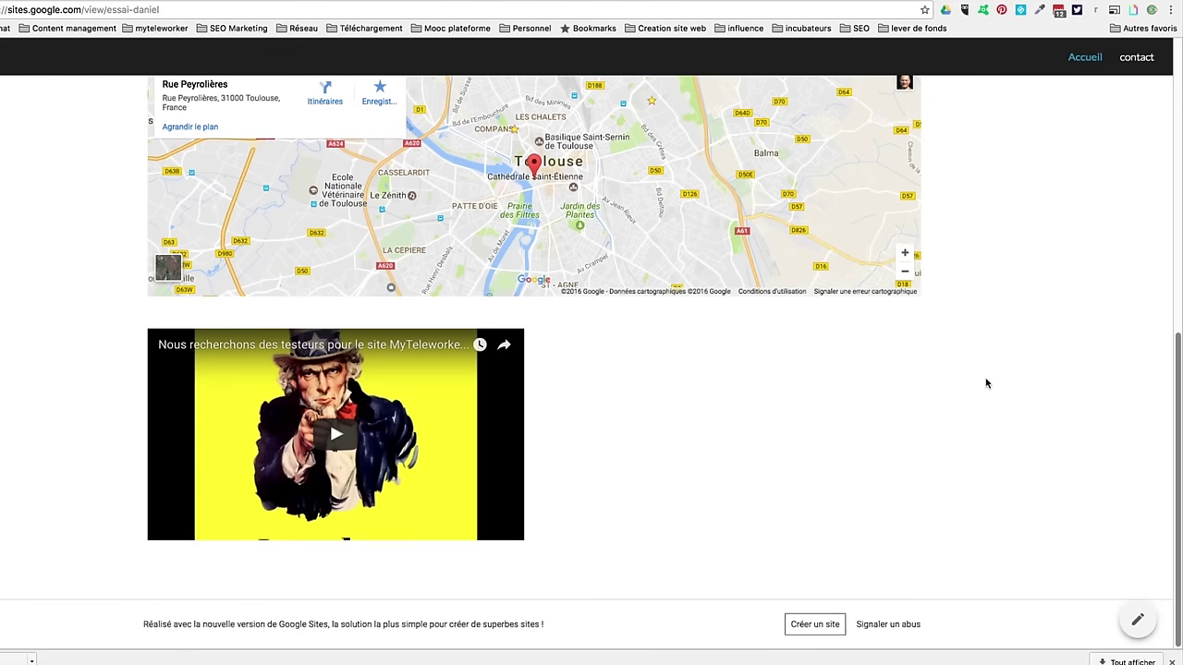
pyautogui.scroll(6, 985, 383)
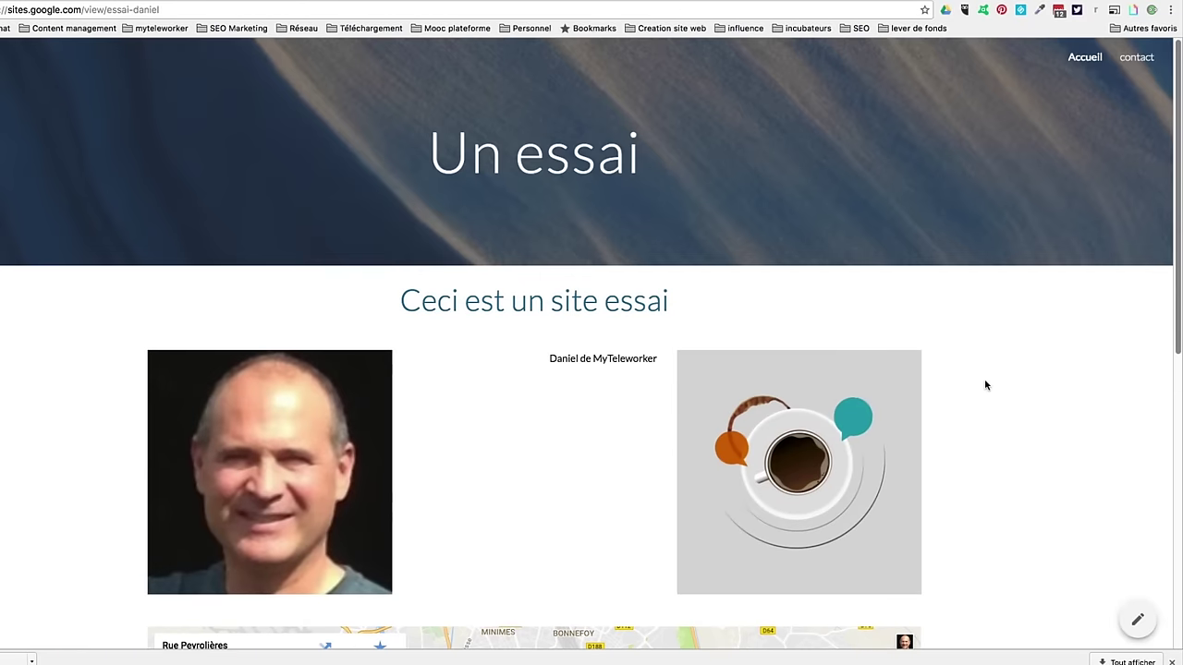